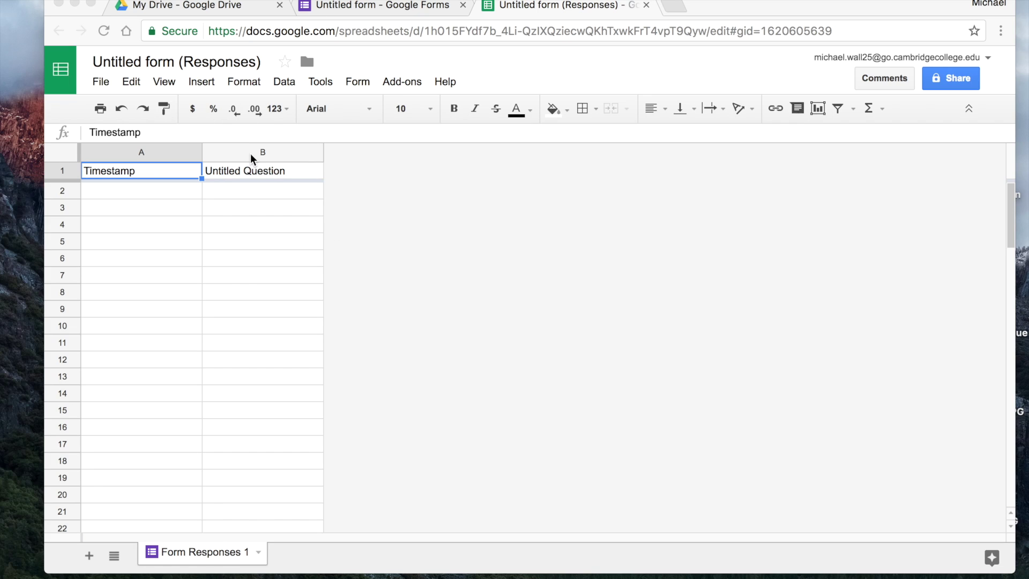
Open the add-ons store and install the free Flubaroo grading add-on
click(401, 81)
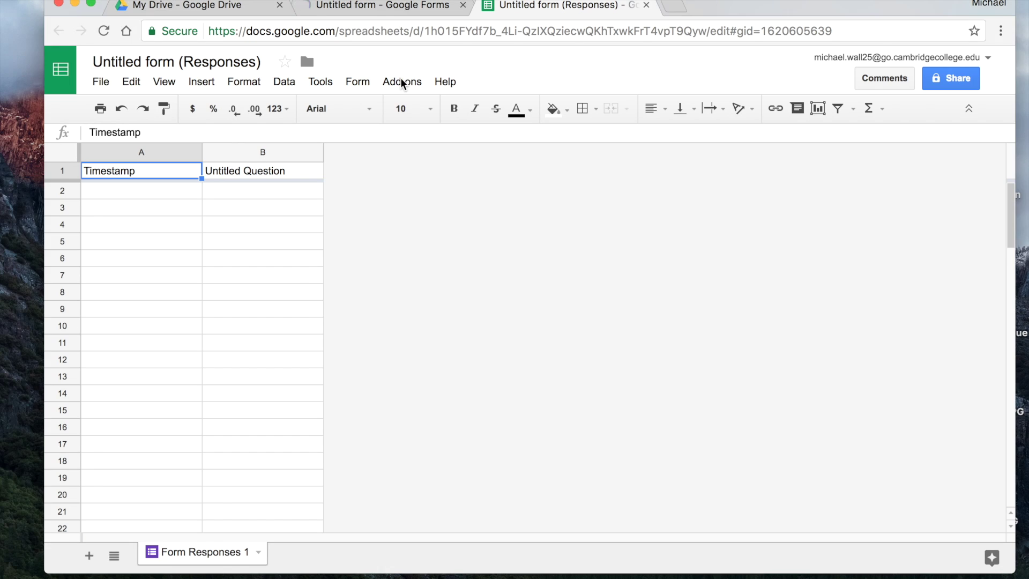
click(405, 85)
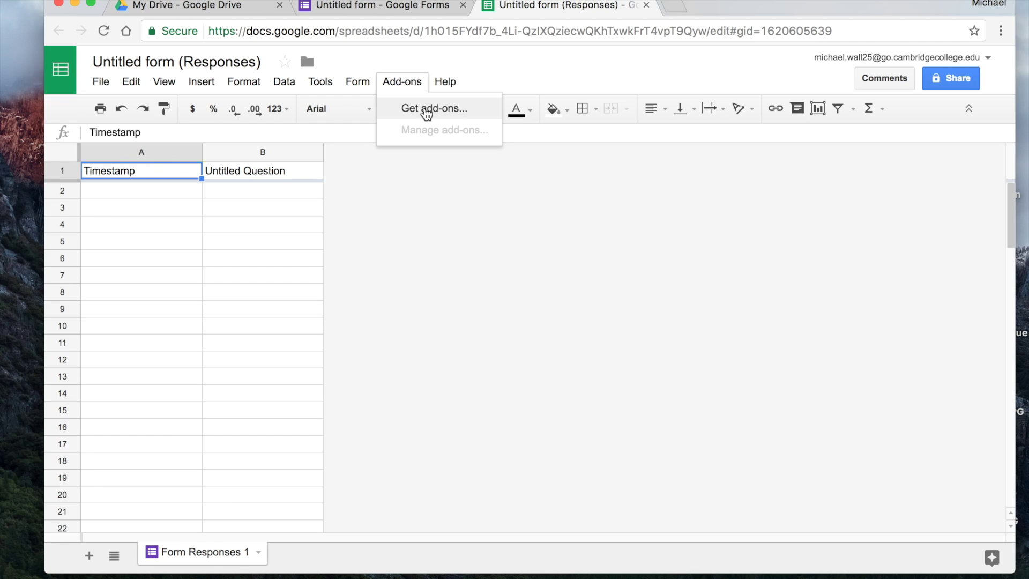
click(426, 110)
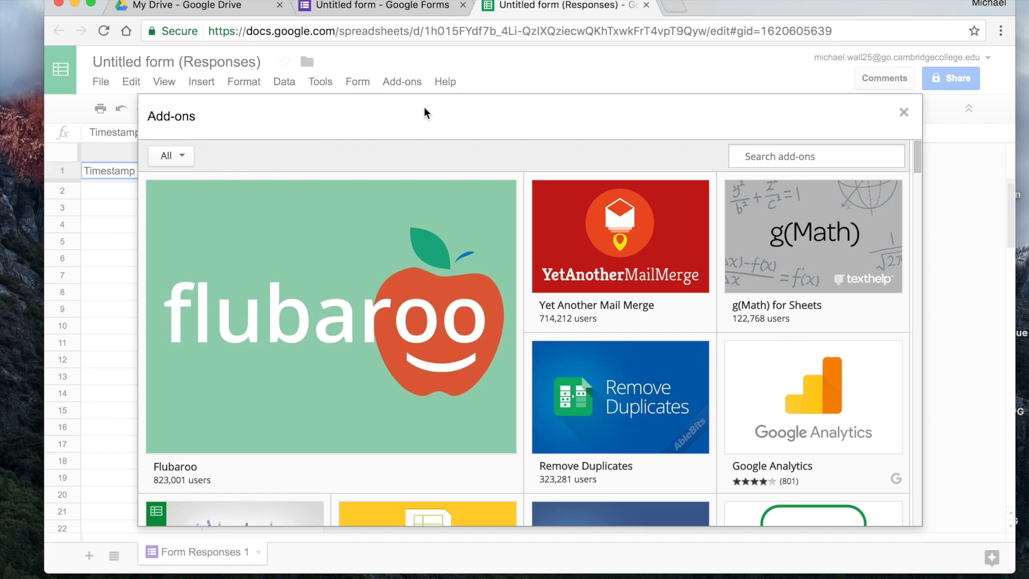
mouse_move(367, 348)
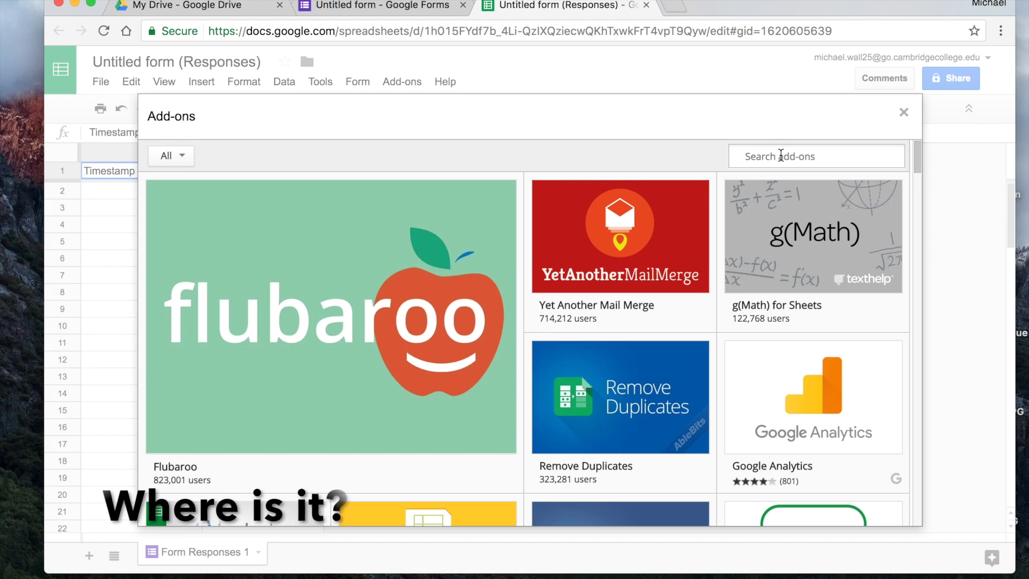
mouse_move(193, 337)
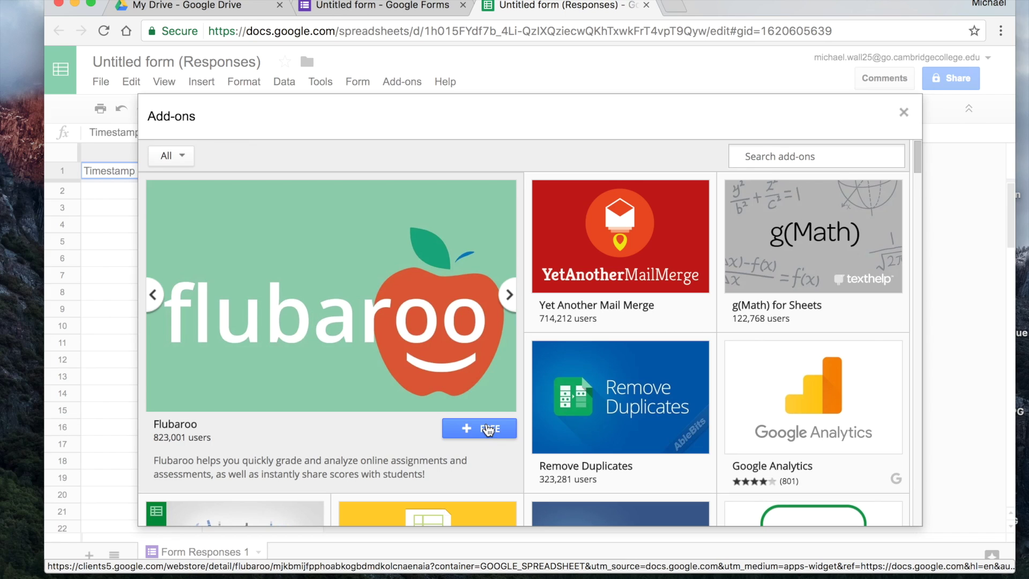
click(488, 429)
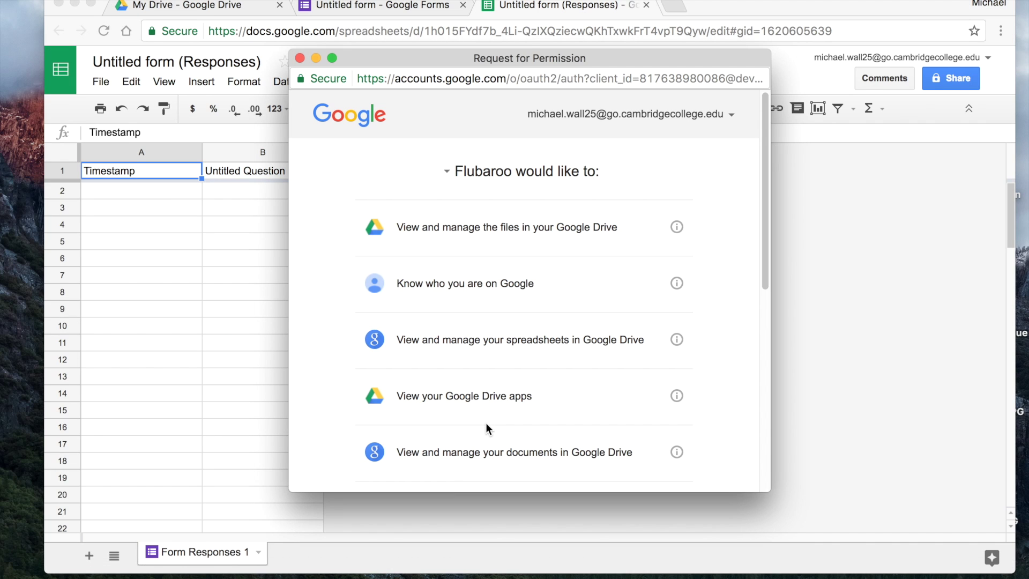
Allow all the permissions Flubaroo requests to complete its installation
scroll(516, 243, down, 8)
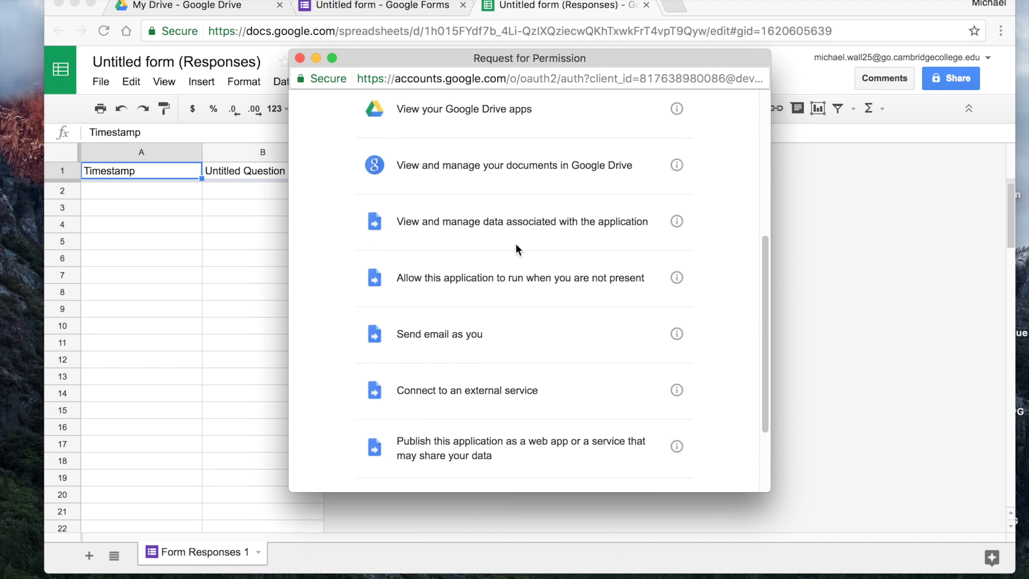
click(677, 458)
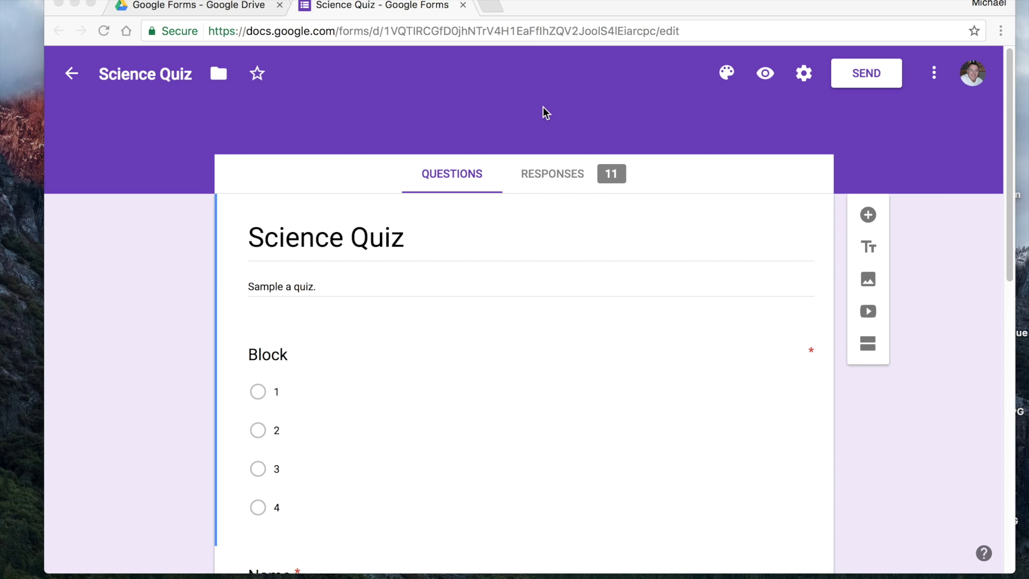
Preview the Science Quiz as a respondent would see it
click(765, 78)
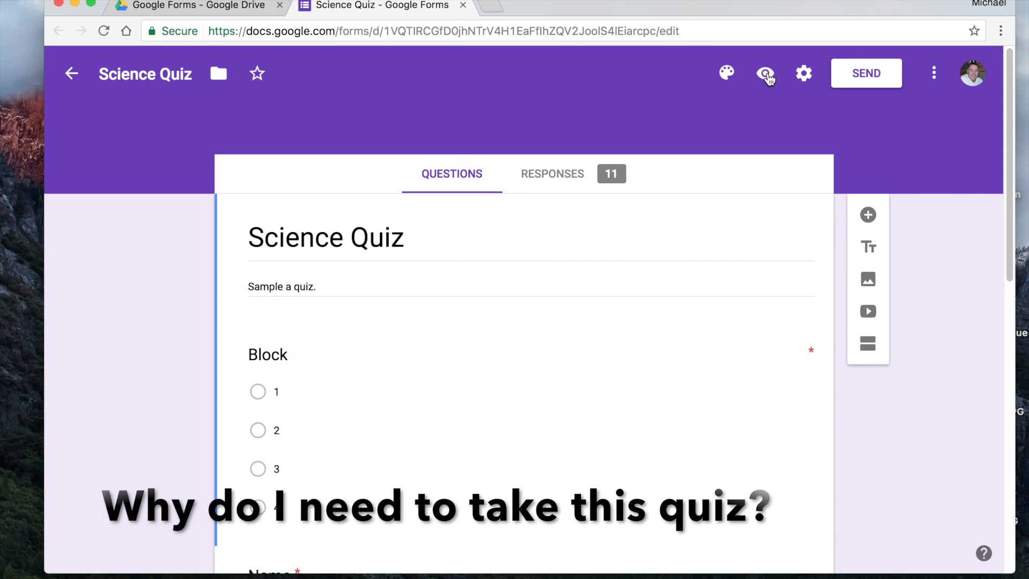
click(765, 78)
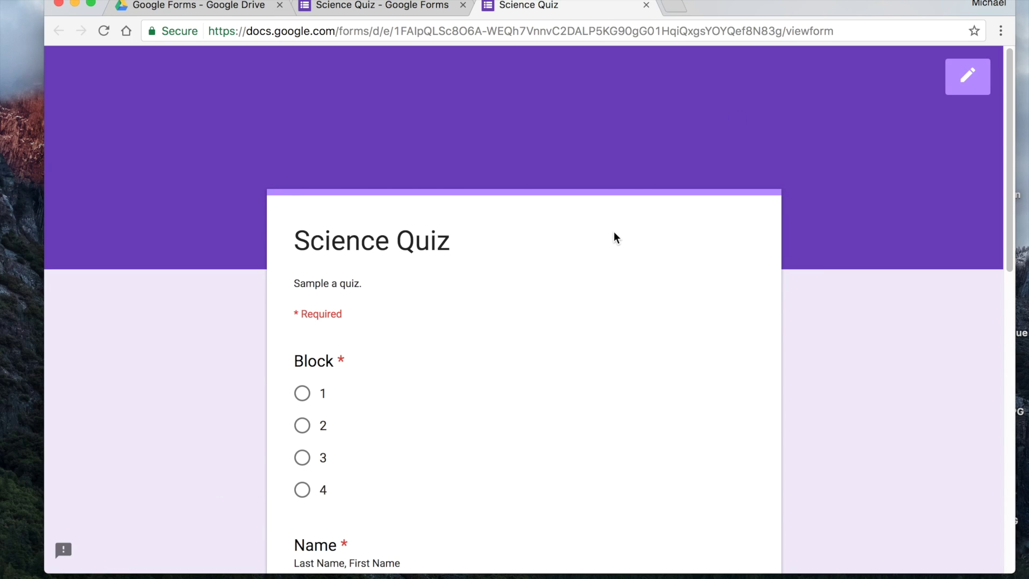
scroll(615, 235, down, 5)
scroll(614, 233, down, 7)
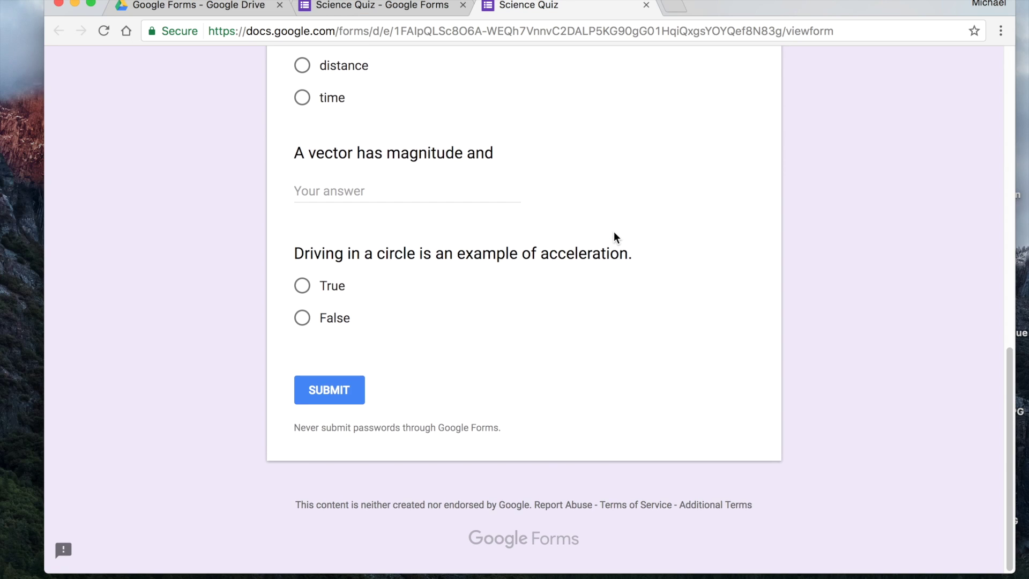
scroll(614, 232, up, 6)
scroll(614, 236, up, 7)
scroll(613, 234, down, 3)
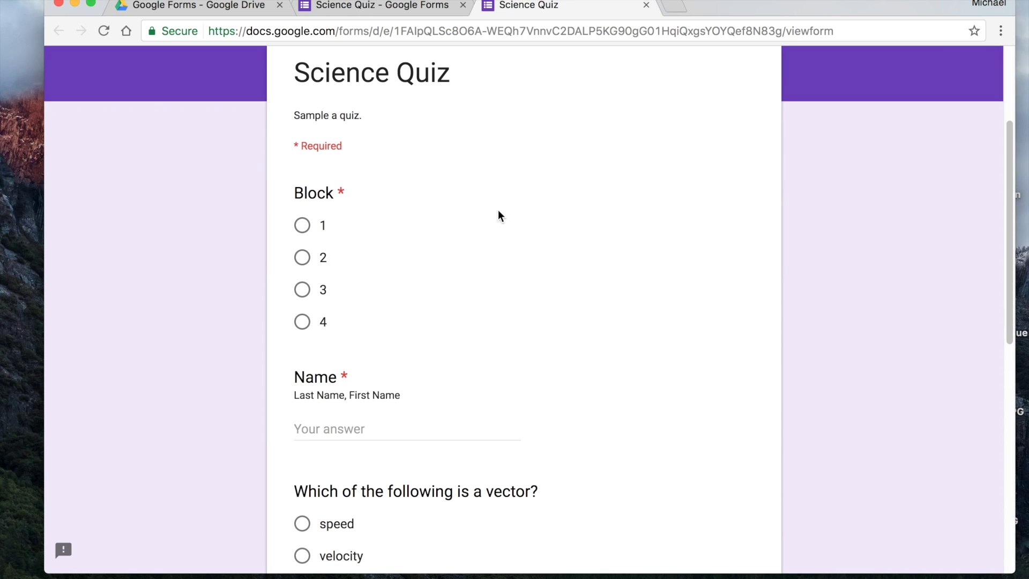
Choose Block 1 and enter 'Answer Key' as the Name
click(303, 226)
scroll(419, 217, down, 3)
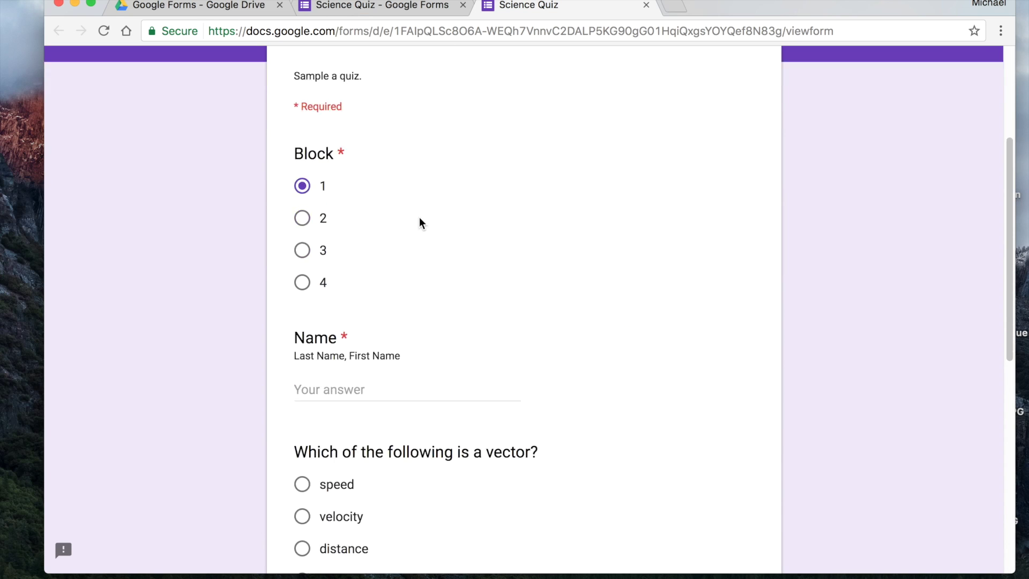
click(374, 284)
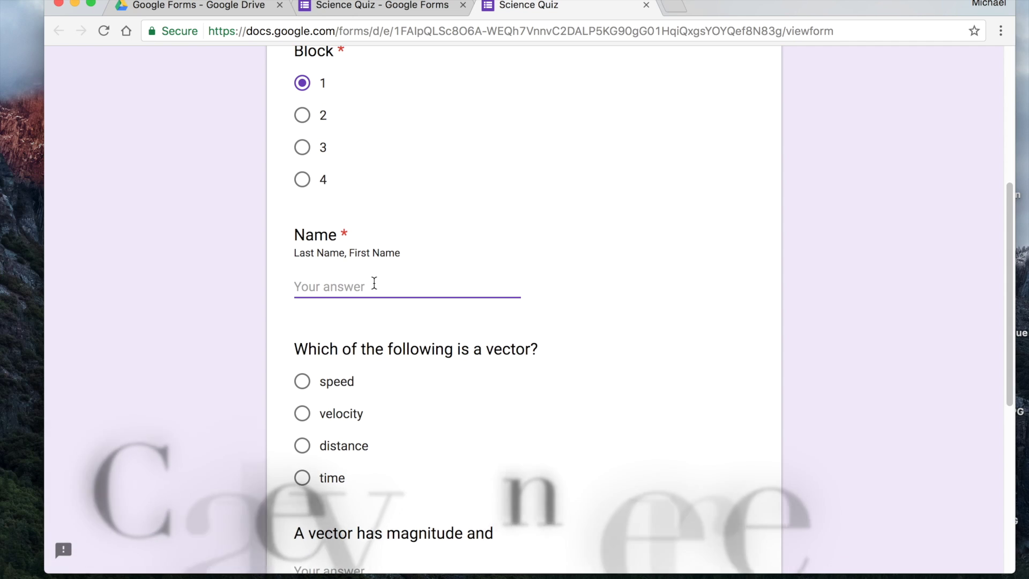
text(Answer Key)
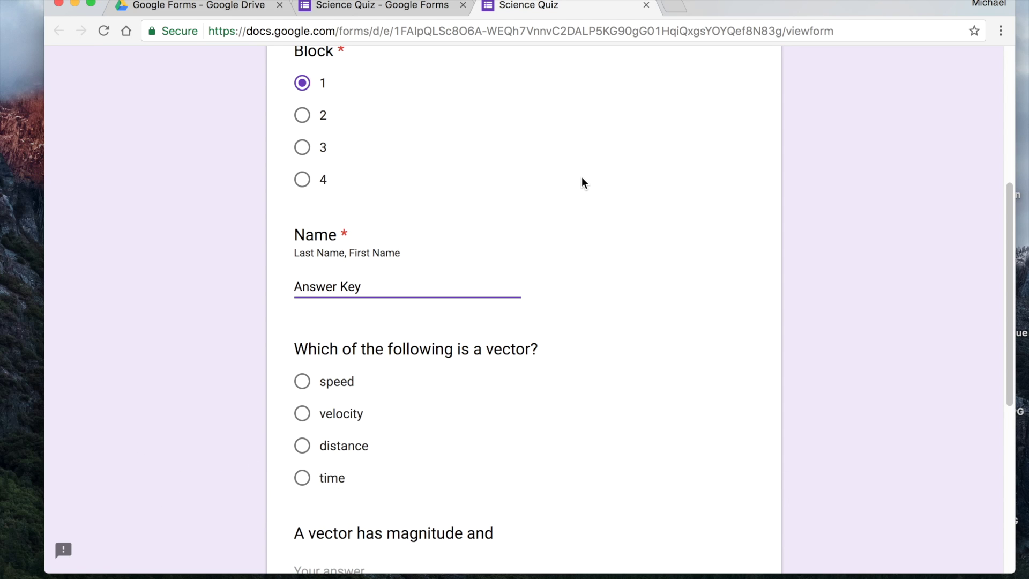
scroll(583, 182, down, 3)
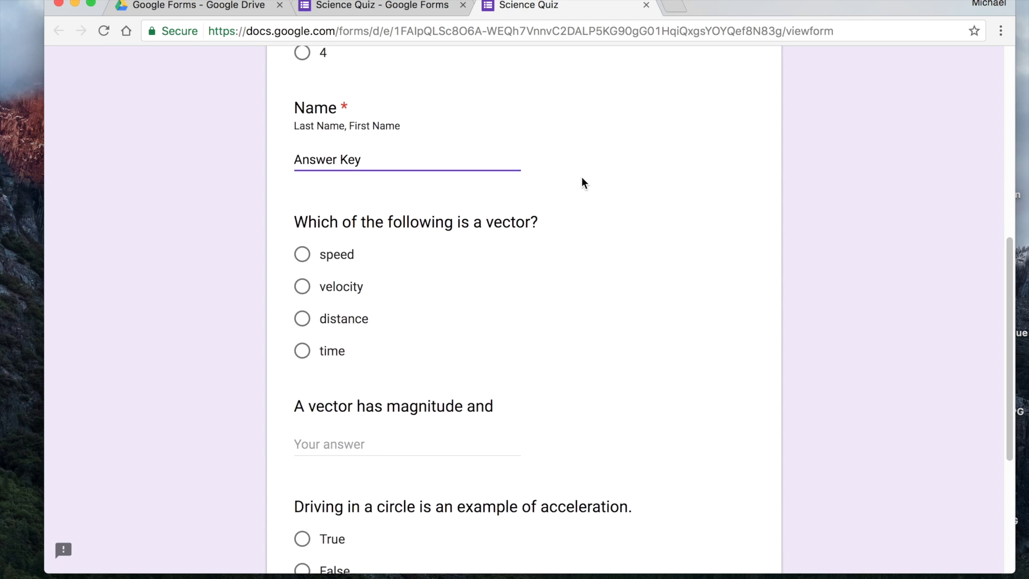
scroll(583, 182, up, 1)
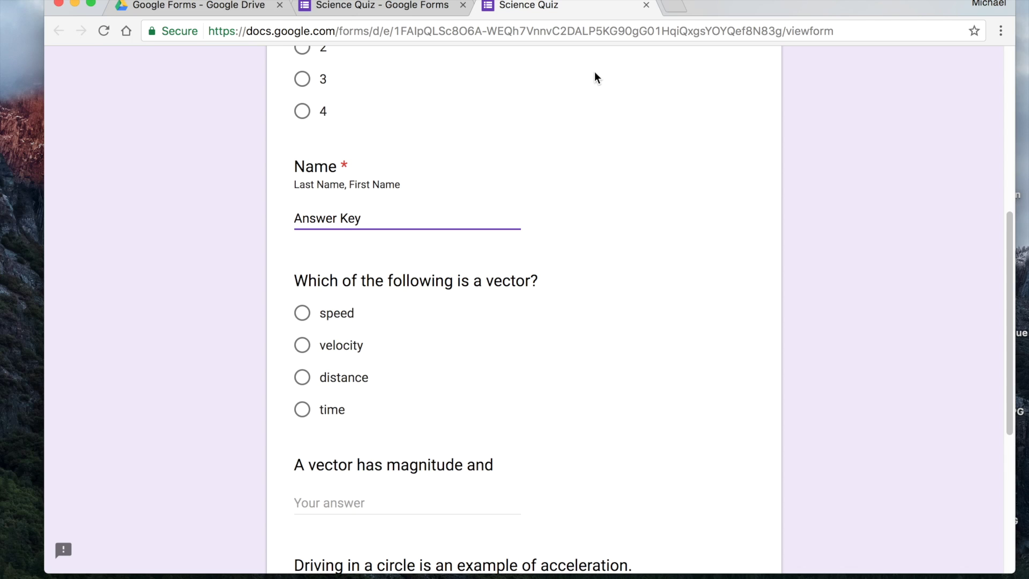
Open the quiz's responses spreadsheet and close the unsubmitted preview, leaving it unsaved
click(407, 7)
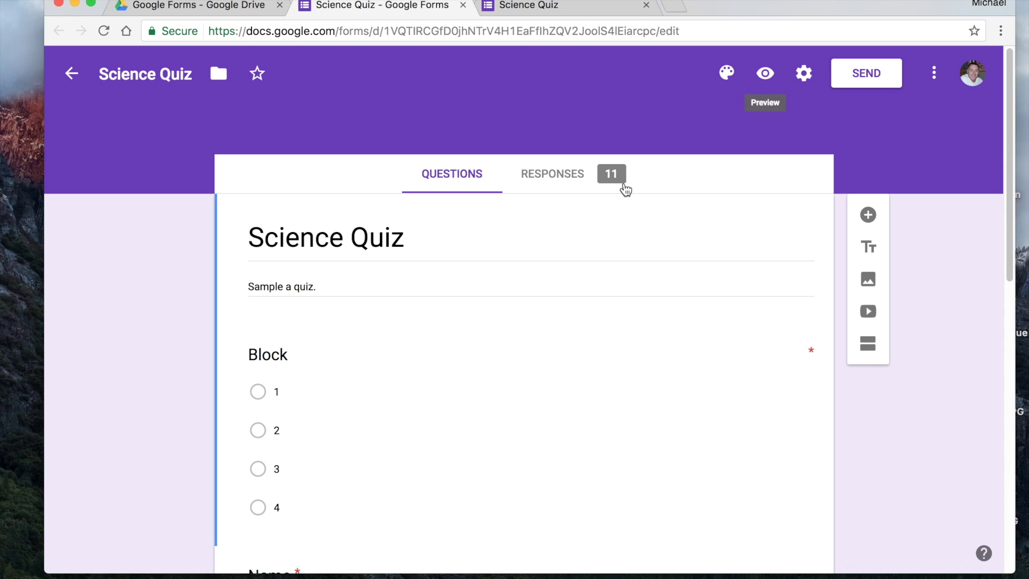
click(569, 181)
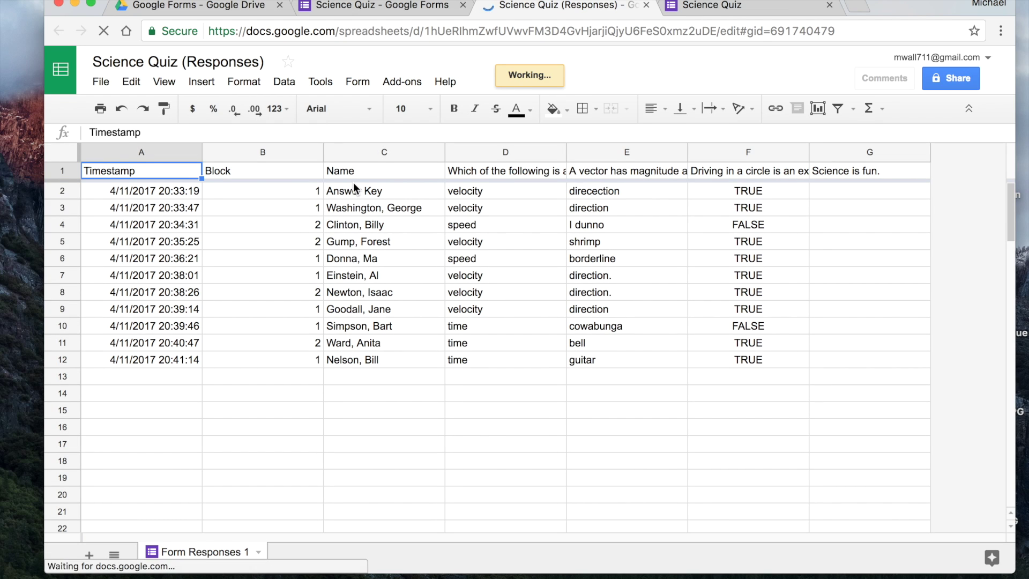
click(829, 6)
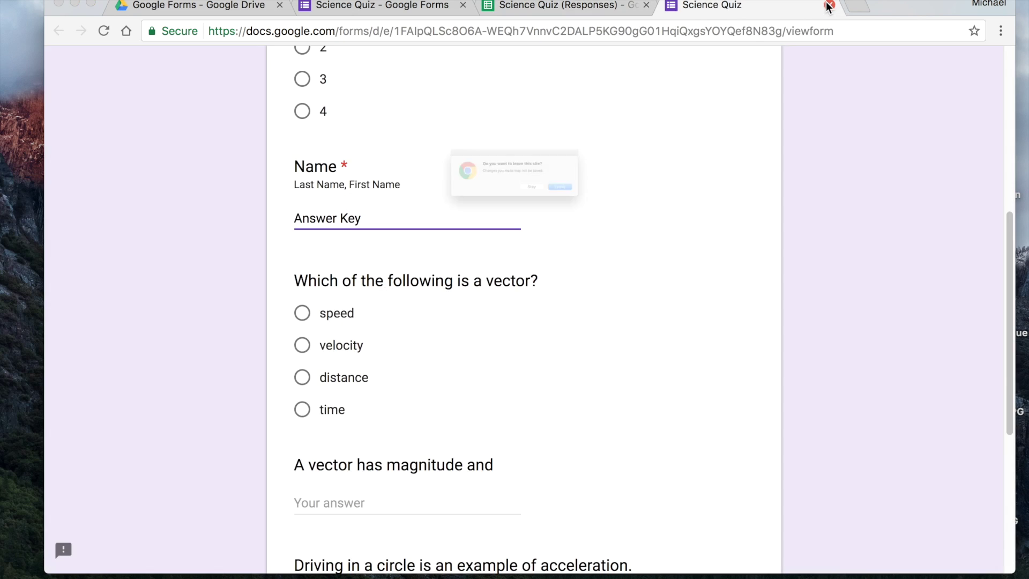
click(637, 212)
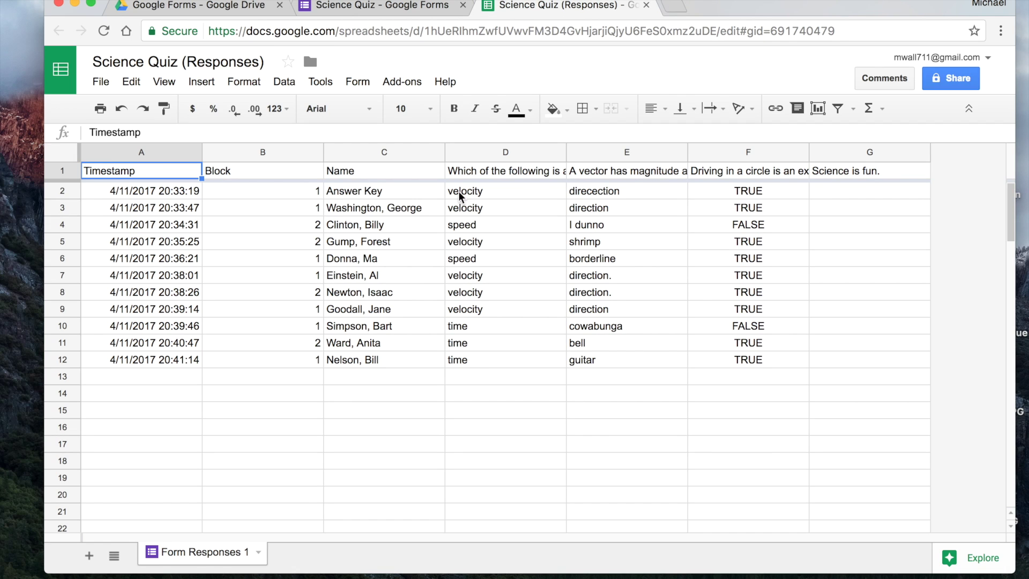
click(387, 7)
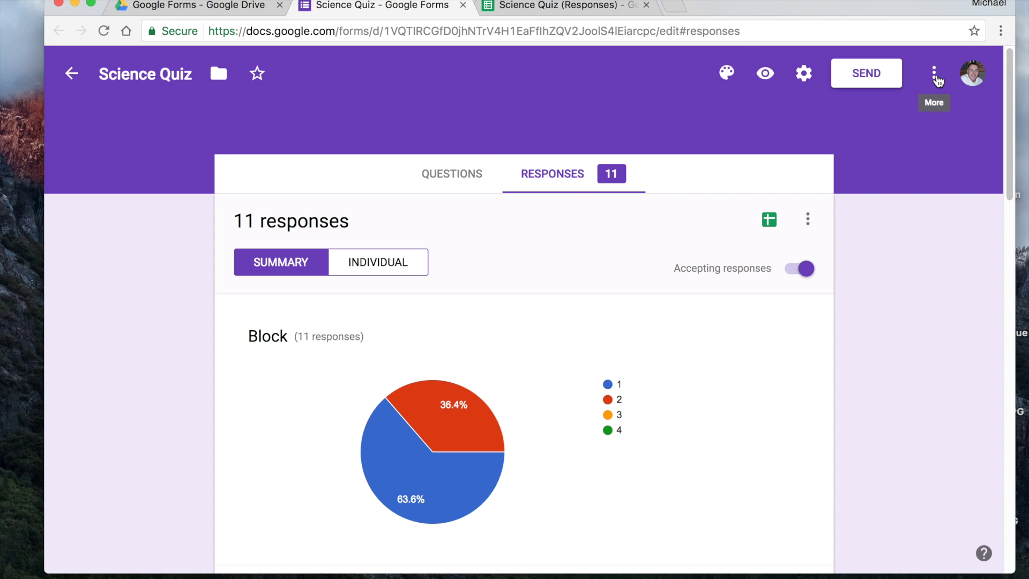
Review the form's collaborator and sharing settings, closing them without changes
click(935, 78)
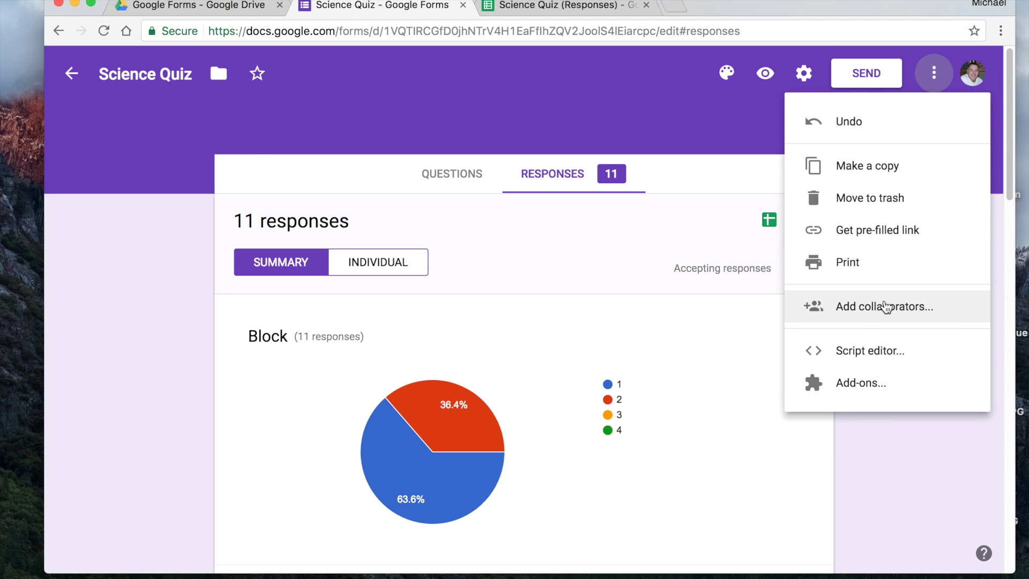
click(884, 308)
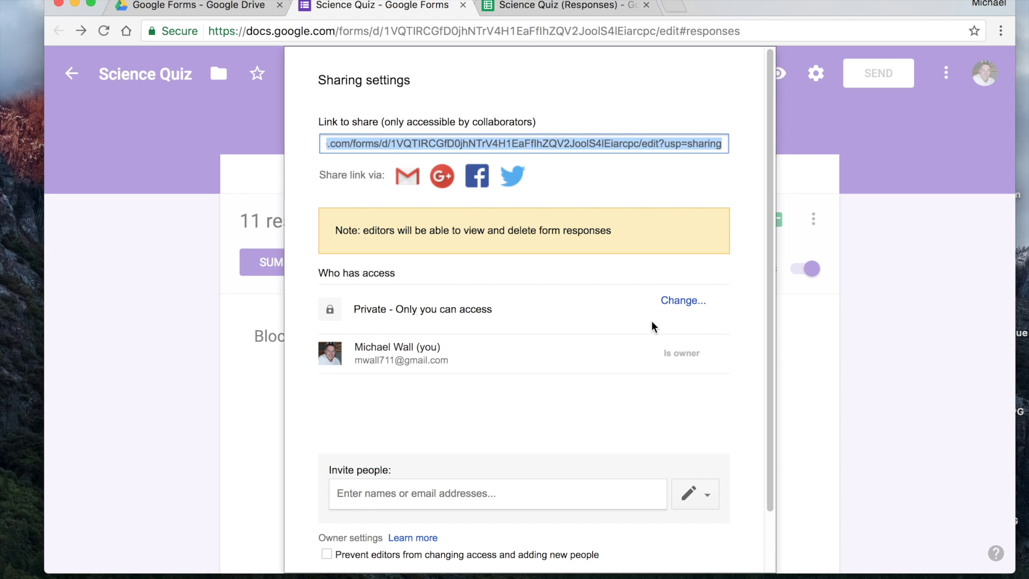
scroll(652, 322, down, 2)
click(346, 523)
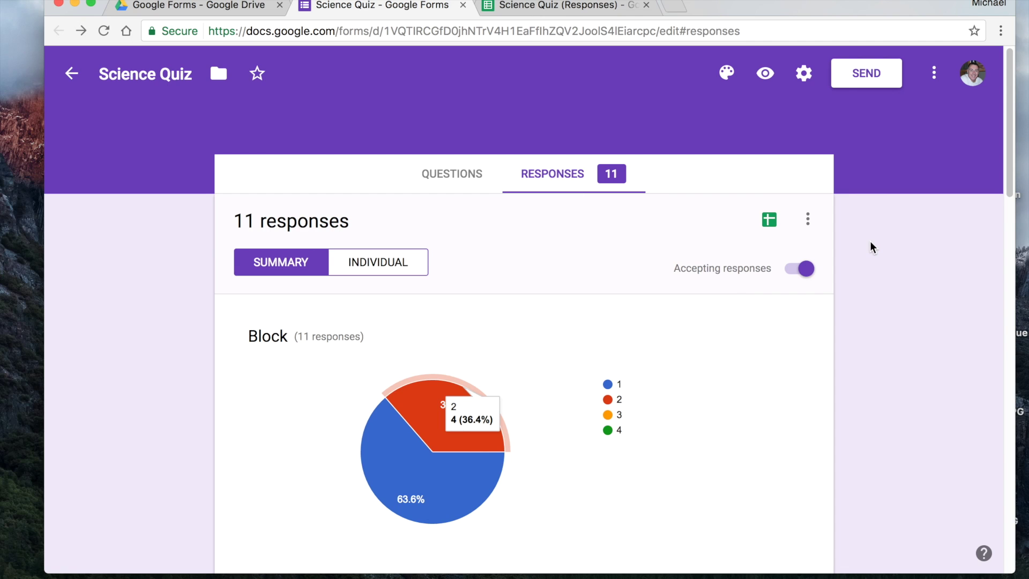
scroll(872, 247, down, 8)
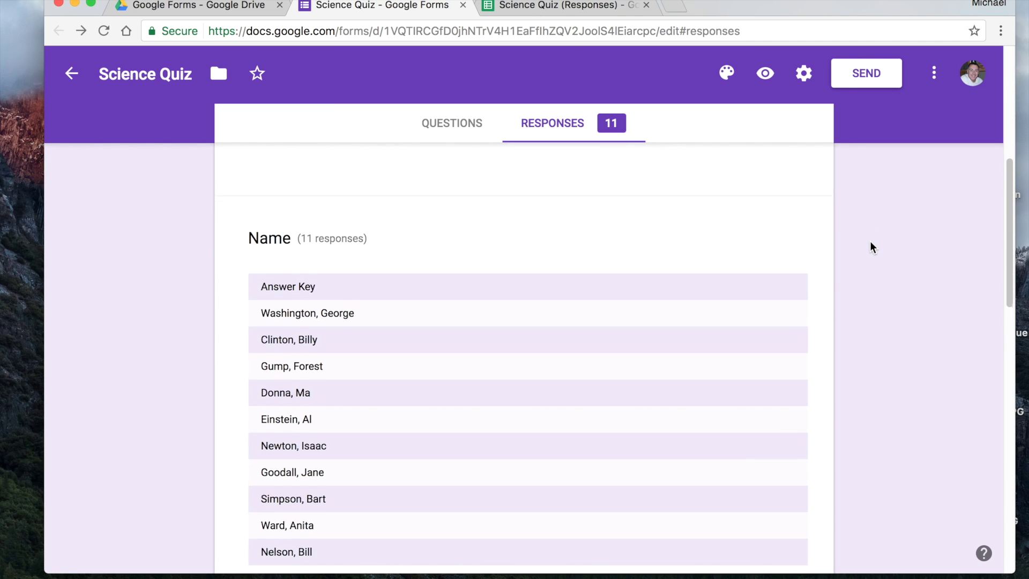
scroll(872, 247, down, 7)
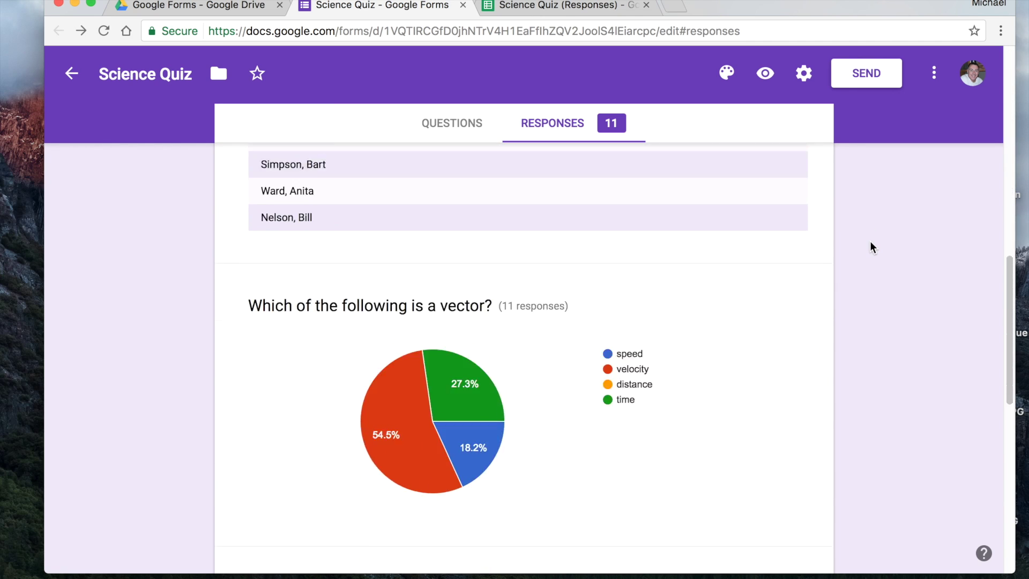
scroll(872, 247, down, 7)
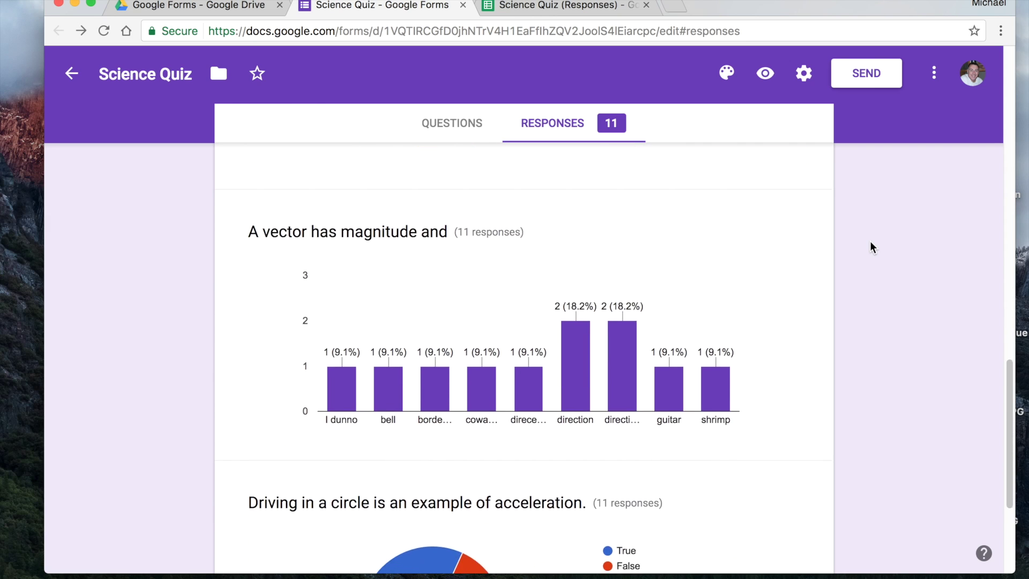
scroll(873, 247, down, 3)
scroll(872, 247, up, 6)
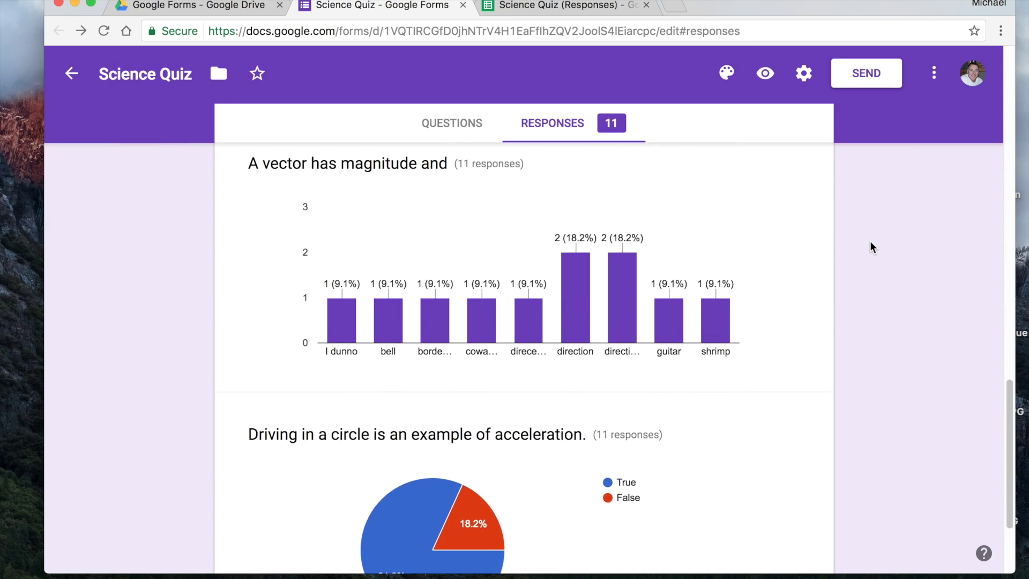
scroll(872, 247, up, 15)
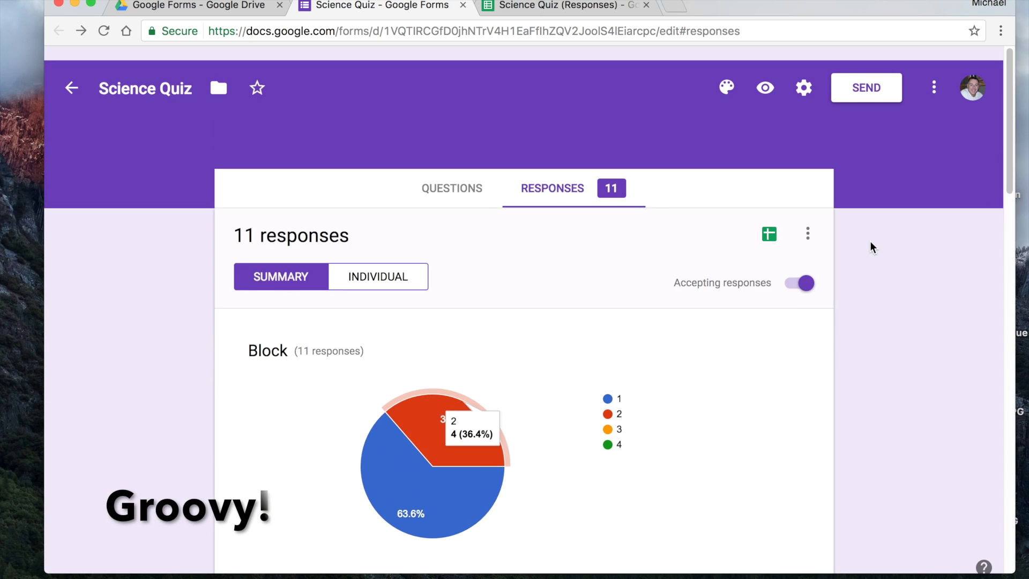
scroll(873, 247, down, 10)
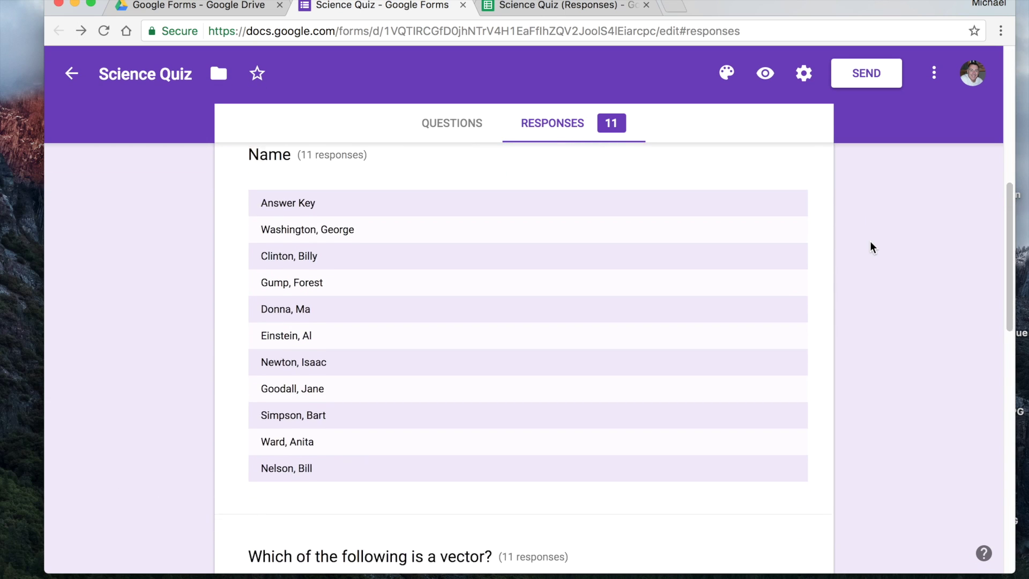
scroll(872, 247, down, 1)
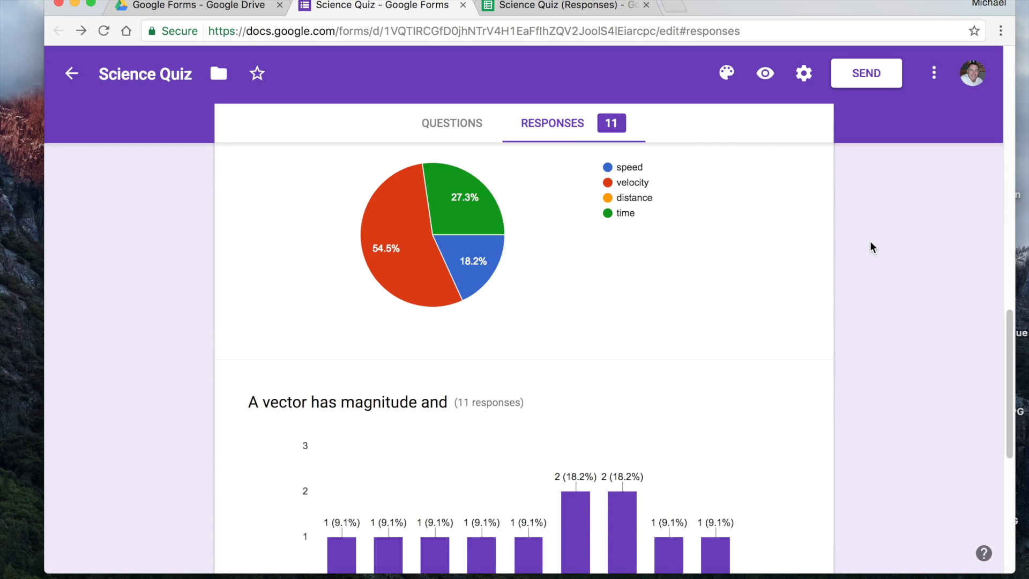
scroll(871, 247, up, 10)
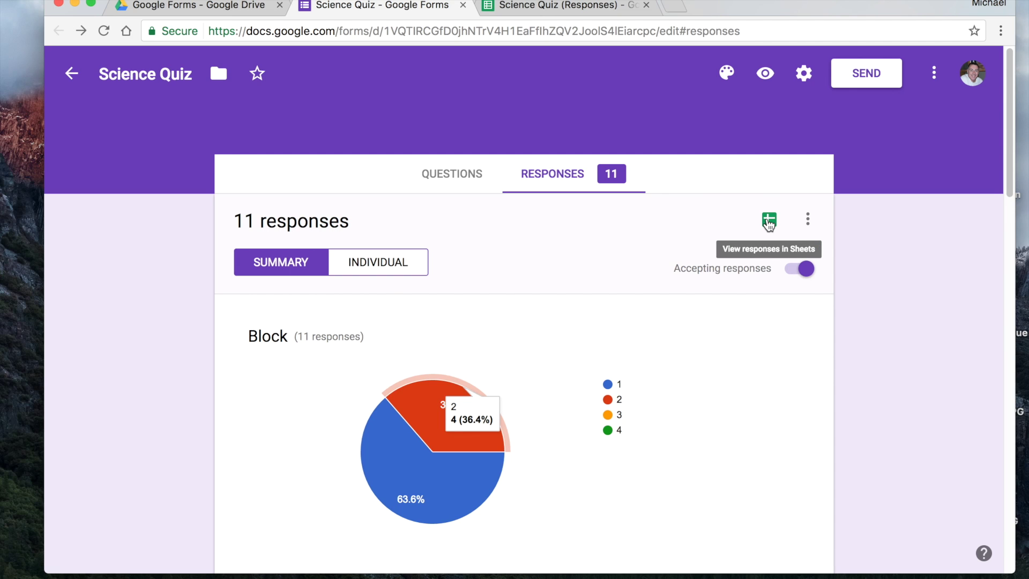
click(530, 7)
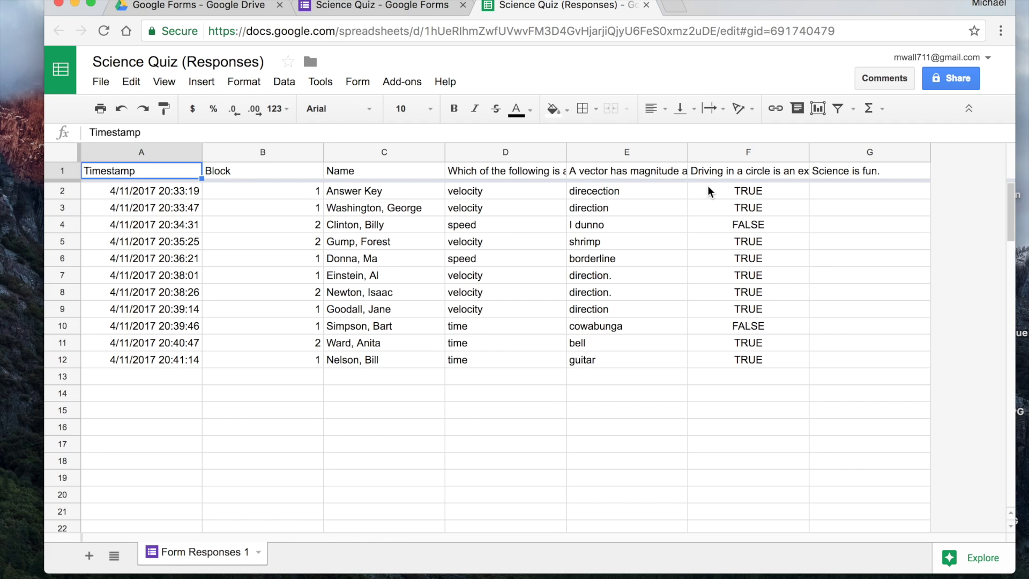
Enable Flubaroo in this responses sheet and dismiss its confirmation notice
click(404, 81)
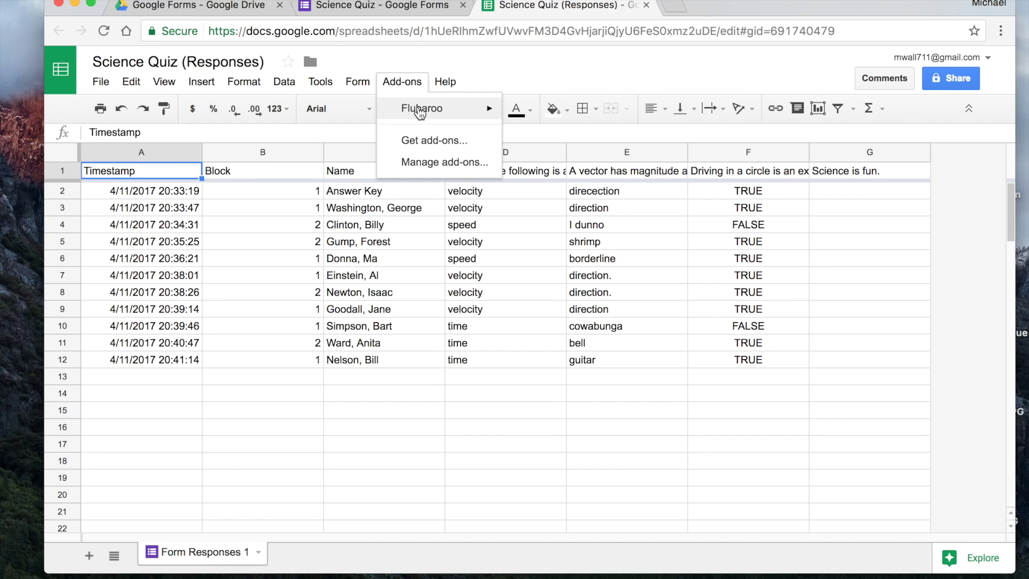
mouse_move(420, 111)
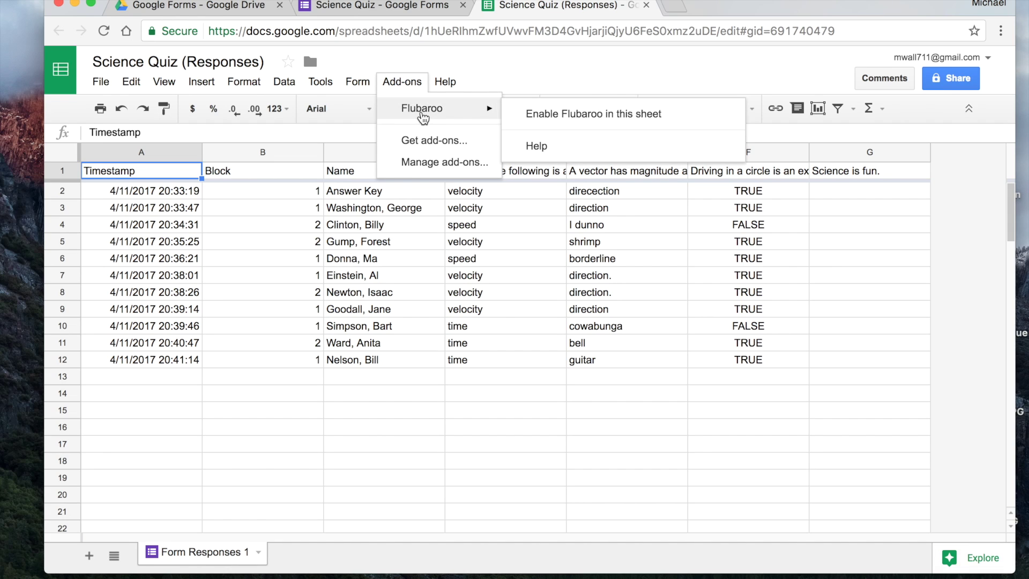
click(546, 117)
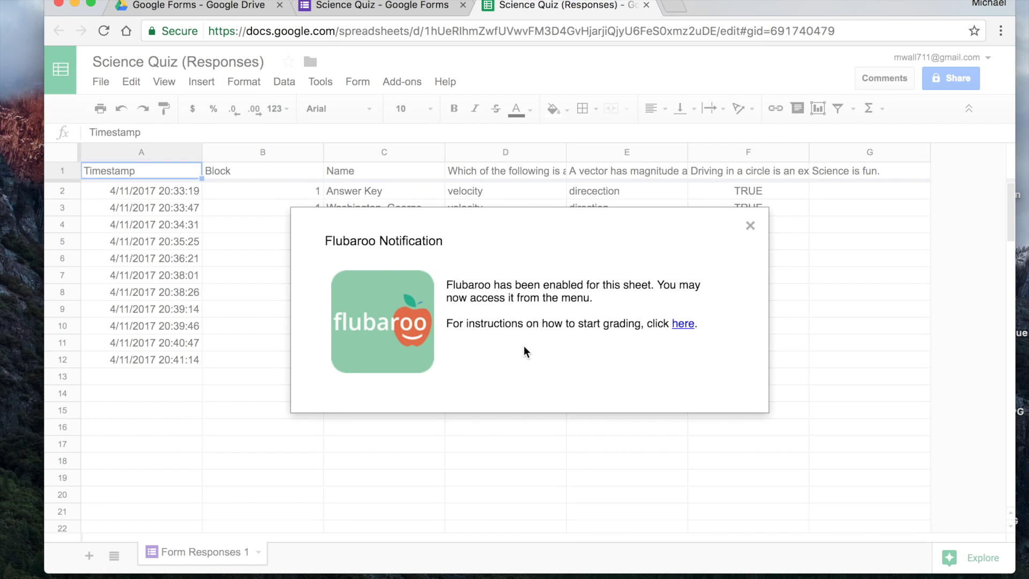
click(749, 226)
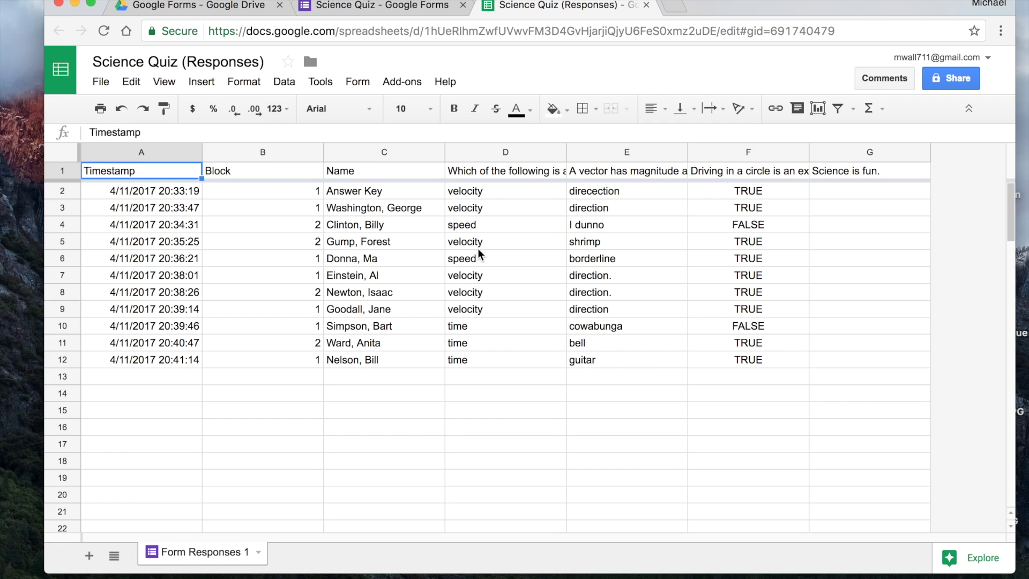
click(593, 190)
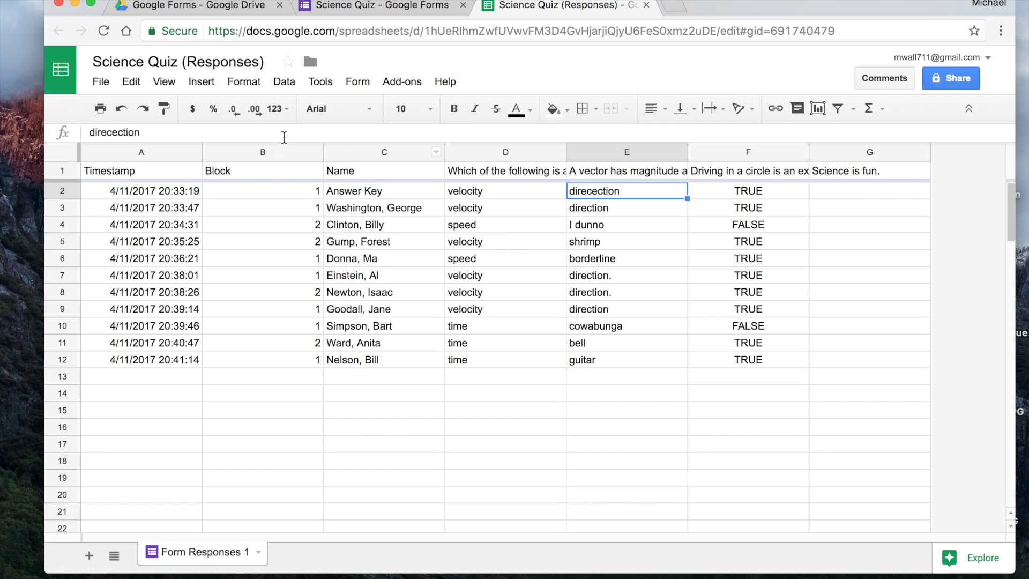
Fix E2's 'direcection' to 'direction' and compare it with student answers in E6 and E8
click(118, 133)
key(BackSpace)
key(BackSpace)
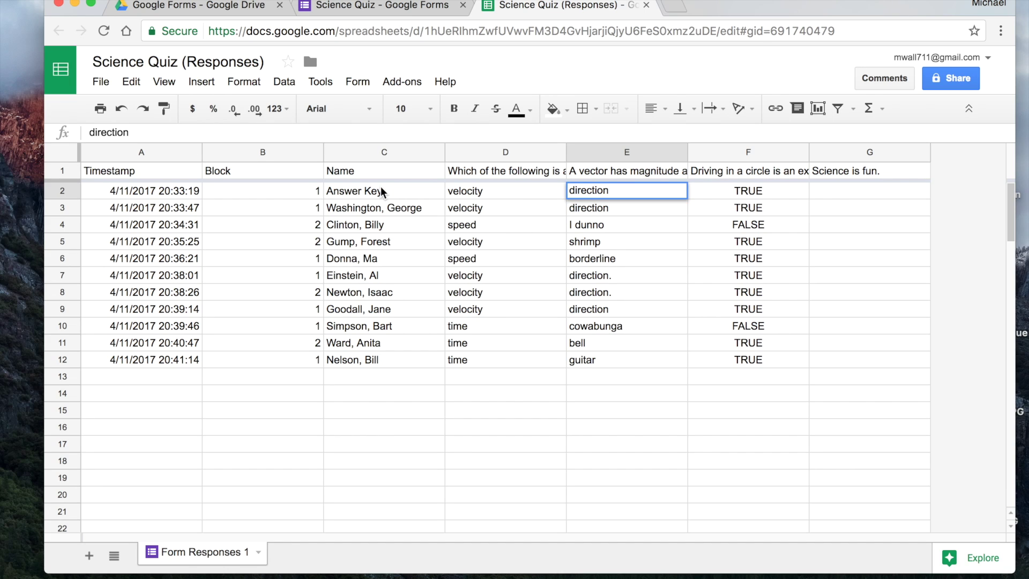
click(573, 262)
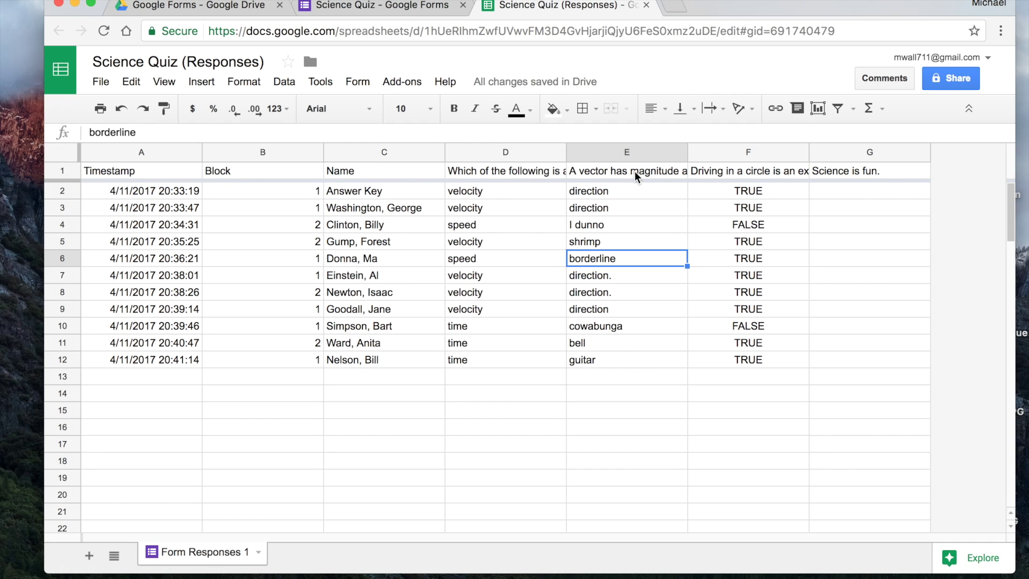
click(603, 192)
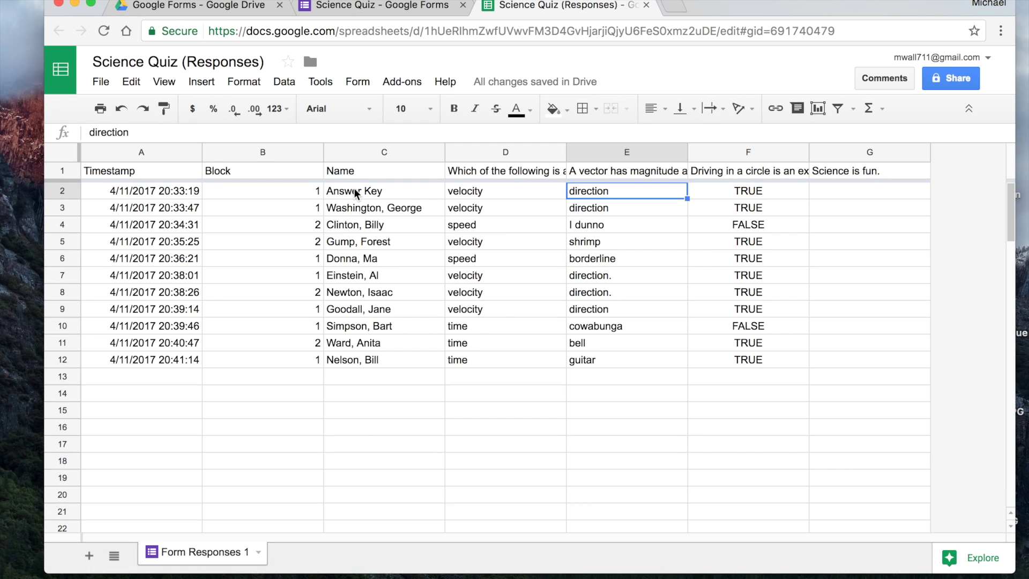
click(623, 273)
click(619, 292)
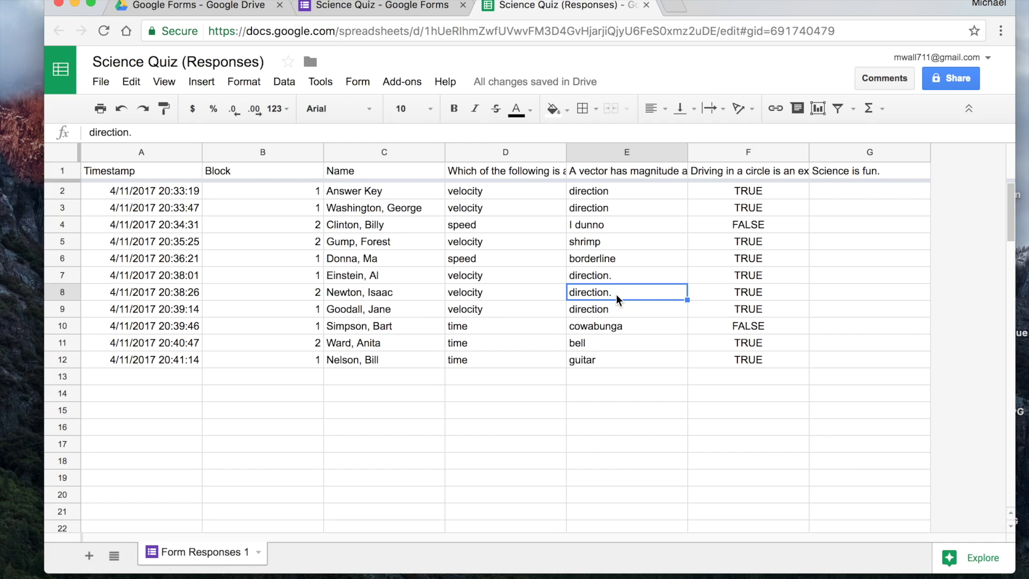
click(627, 192)
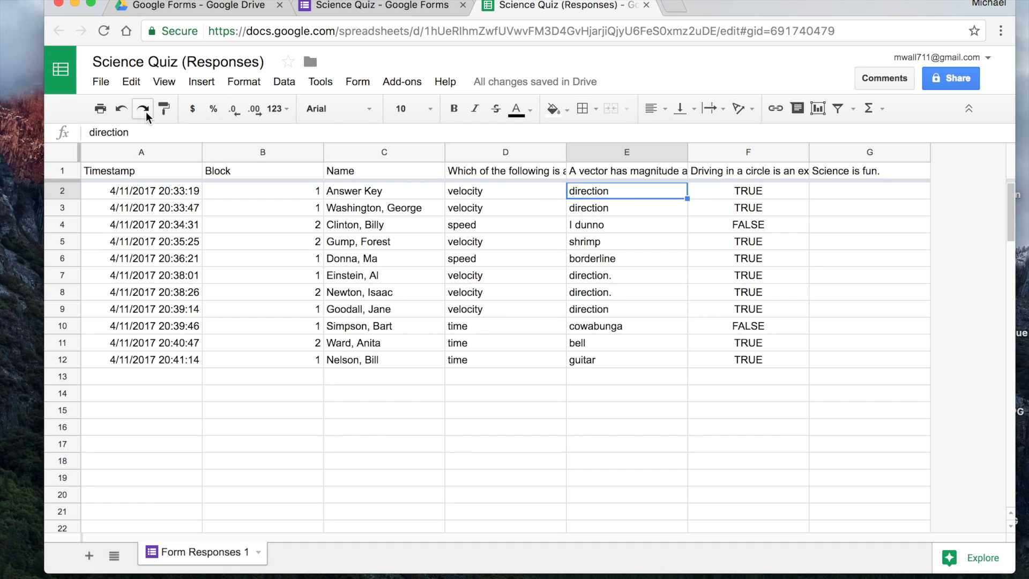
Append ' %or direction.' to E2 so both 'direction' and 'direction.' count as correct
click(142, 133)
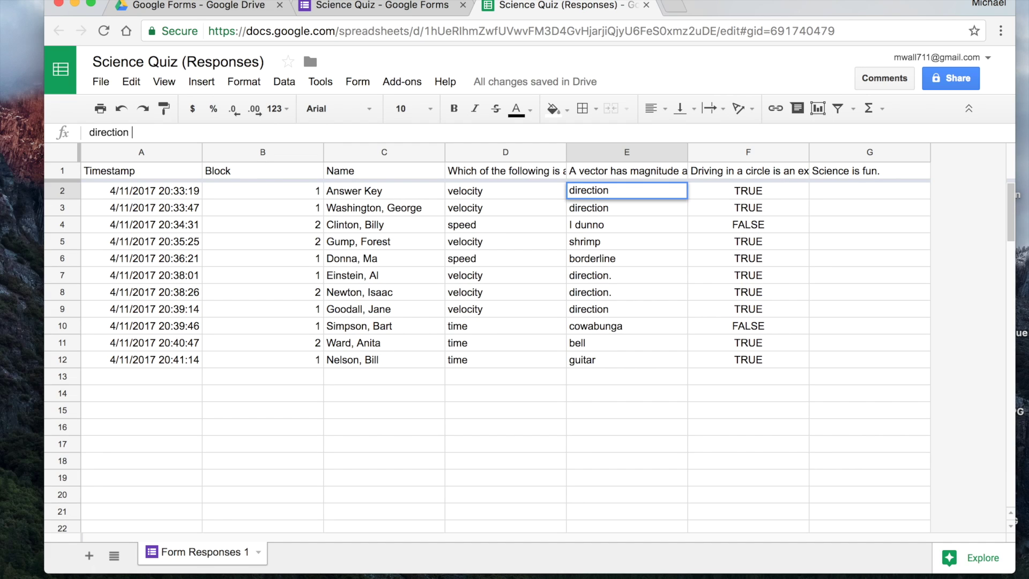
text(%or)
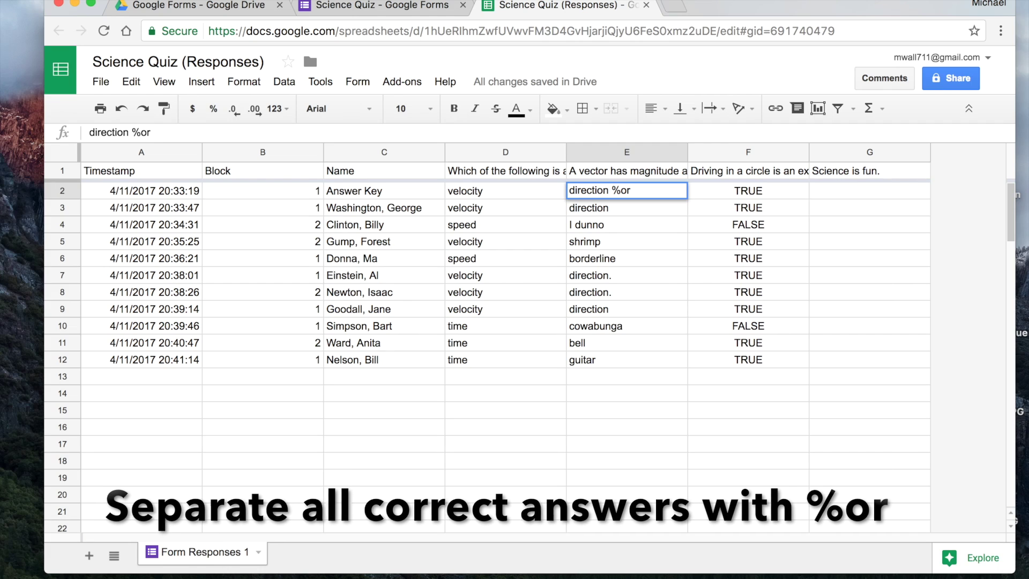
text(dier)
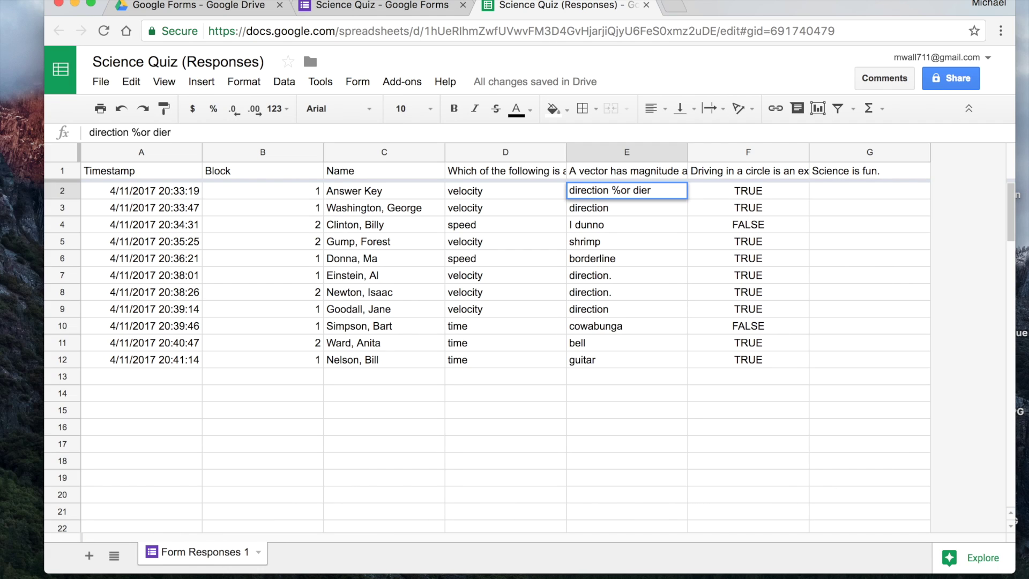
key(BackSpace)
key(BackSpace)
text(rection.)
key(Return)
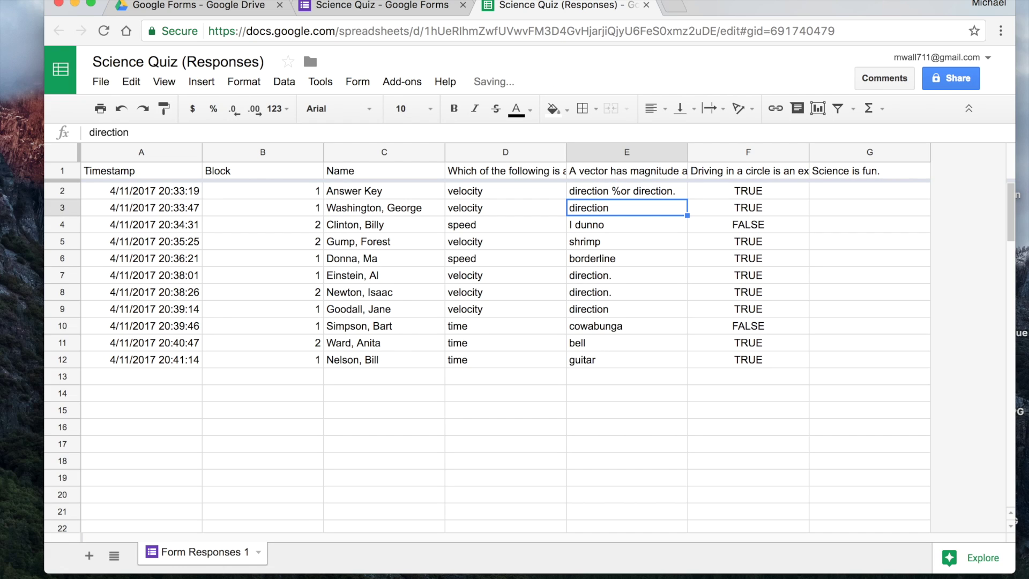
click(615, 189)
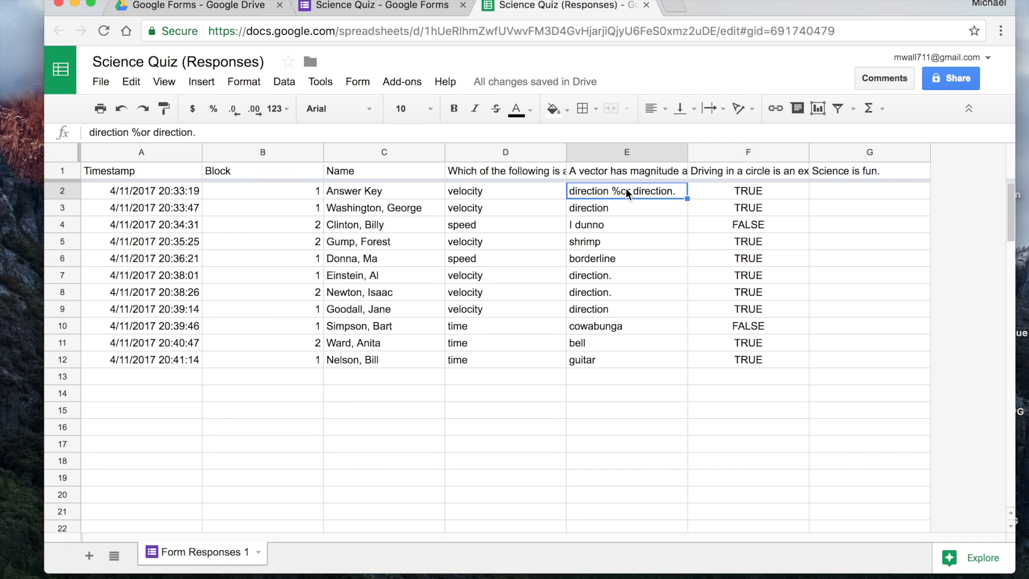
click(402, 84)
Start Flubaroo grading and mark the Block question as identifying the student
mouse_move(419, 108)
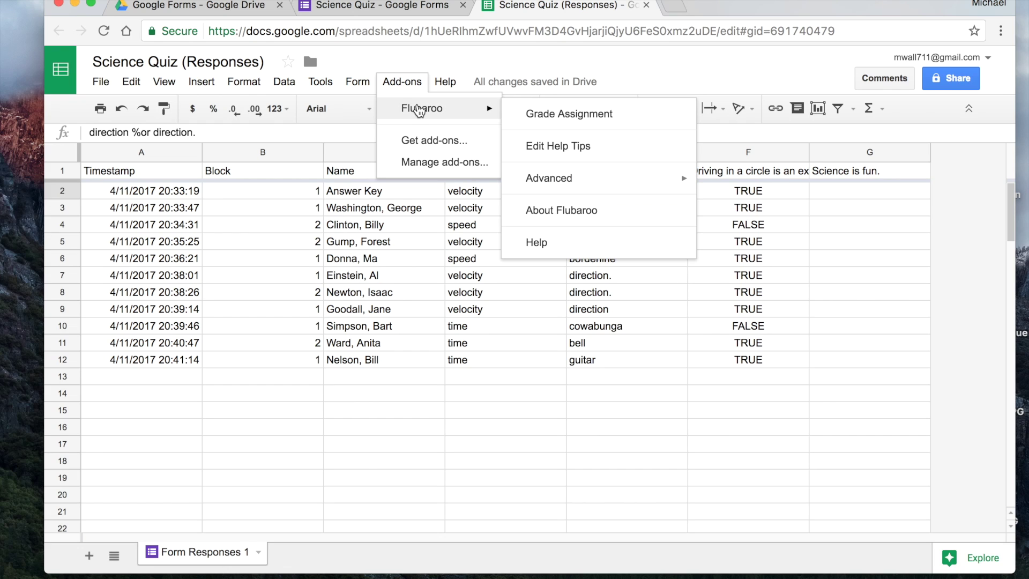
click(579, 122)
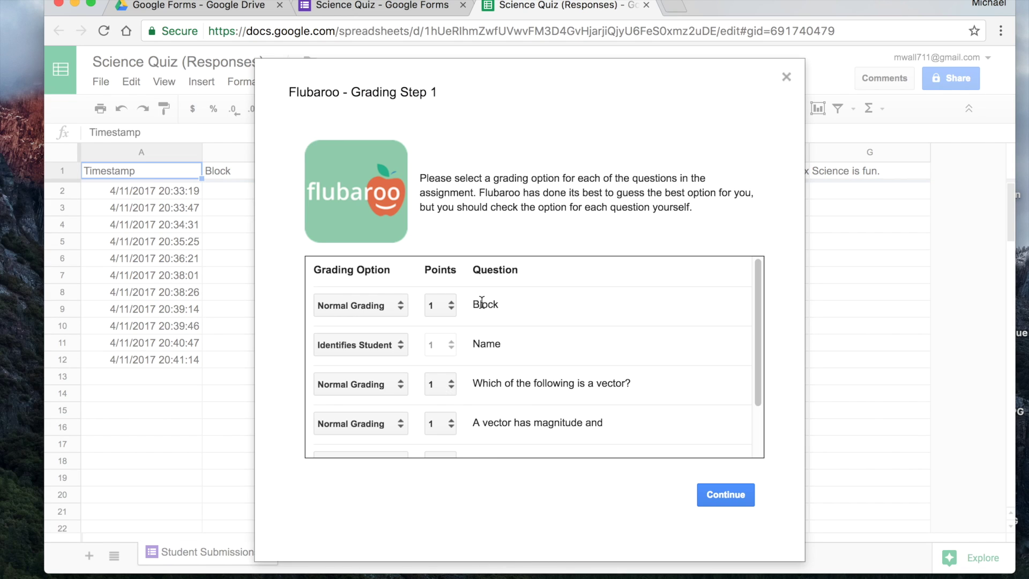
scroll(564, 319, down, 3)
scroll(564, 318, up, 3)
click(402, 308)
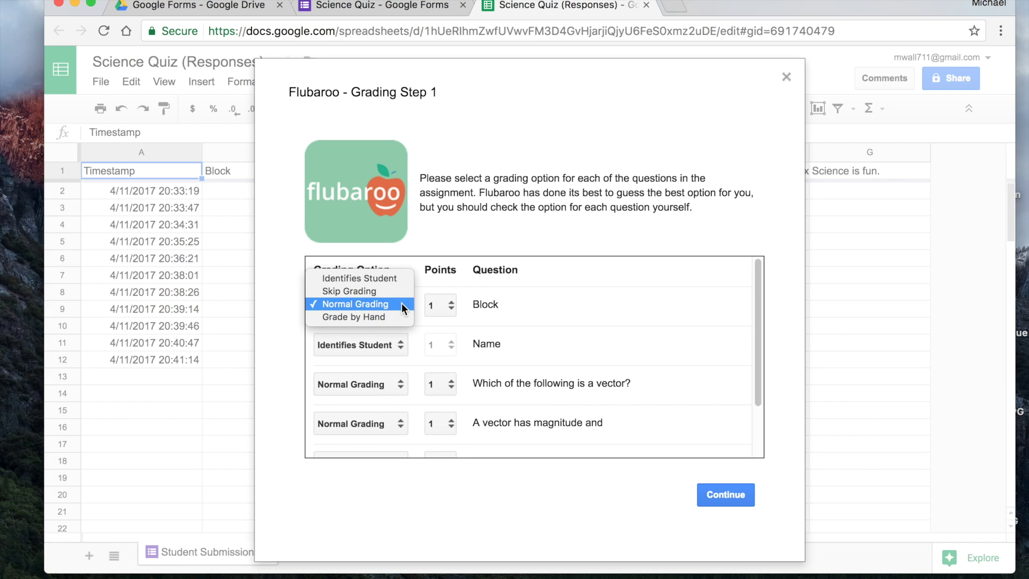
click(382, 277)
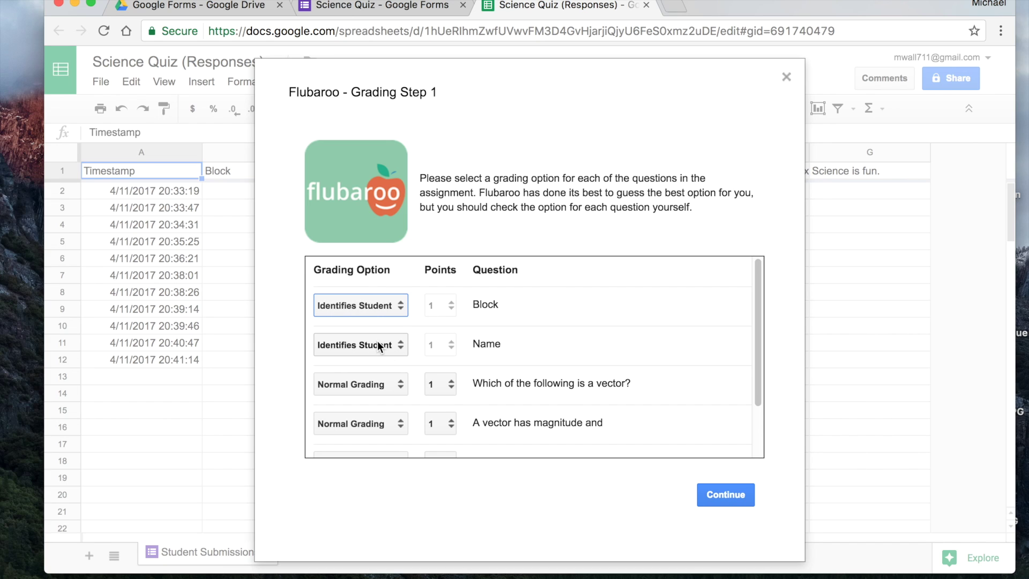
Set the 'Science is fun.' question to Skip Grading and continue
scroll(556, 351, down, 3)
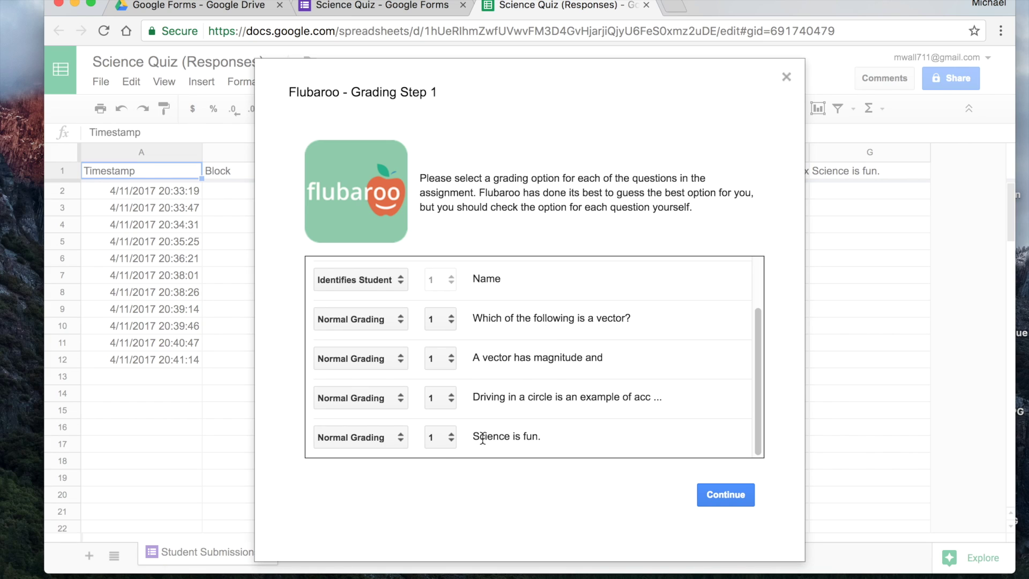
click(402, 436)
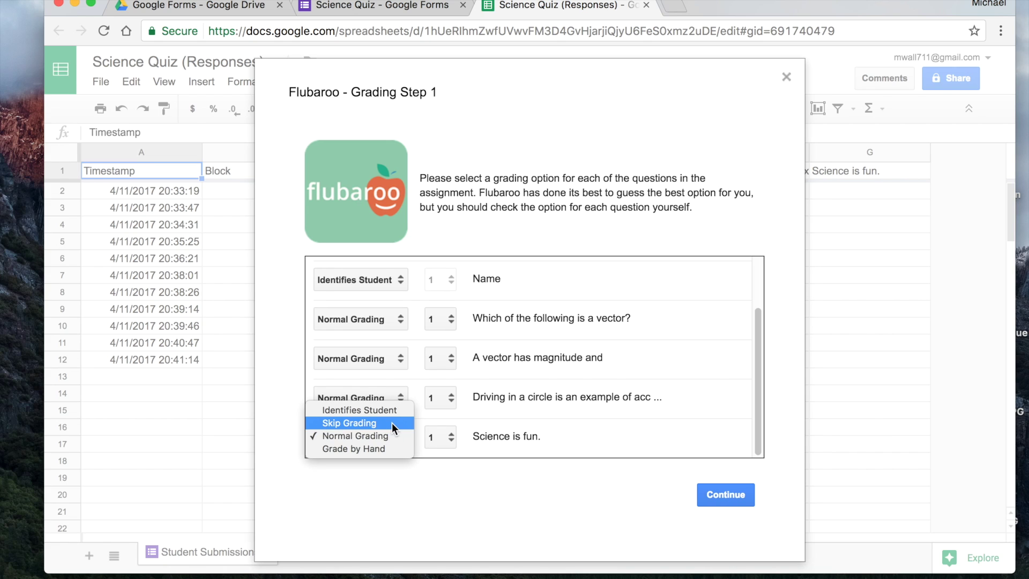
click(392, 423)
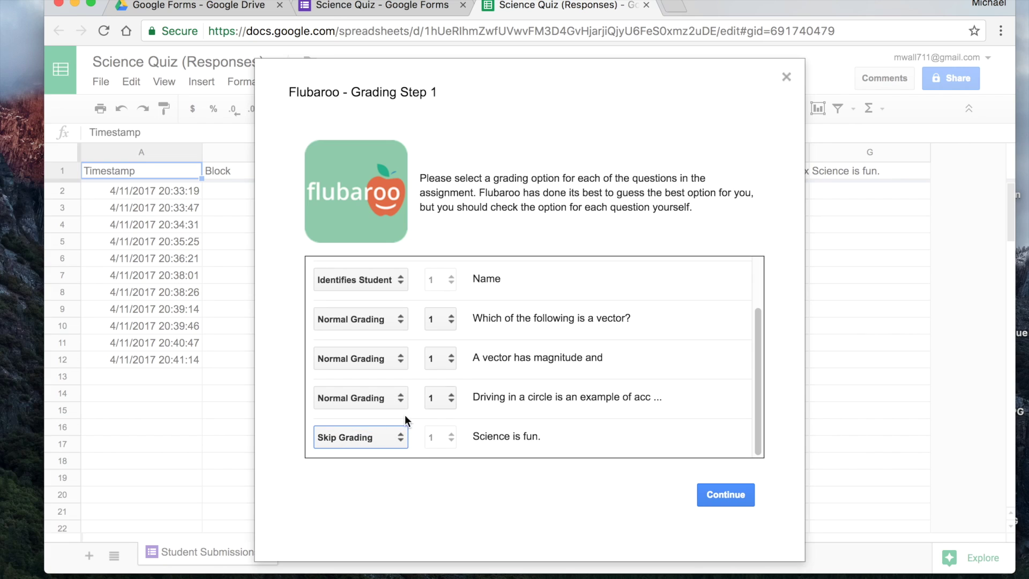
click(725, 493)
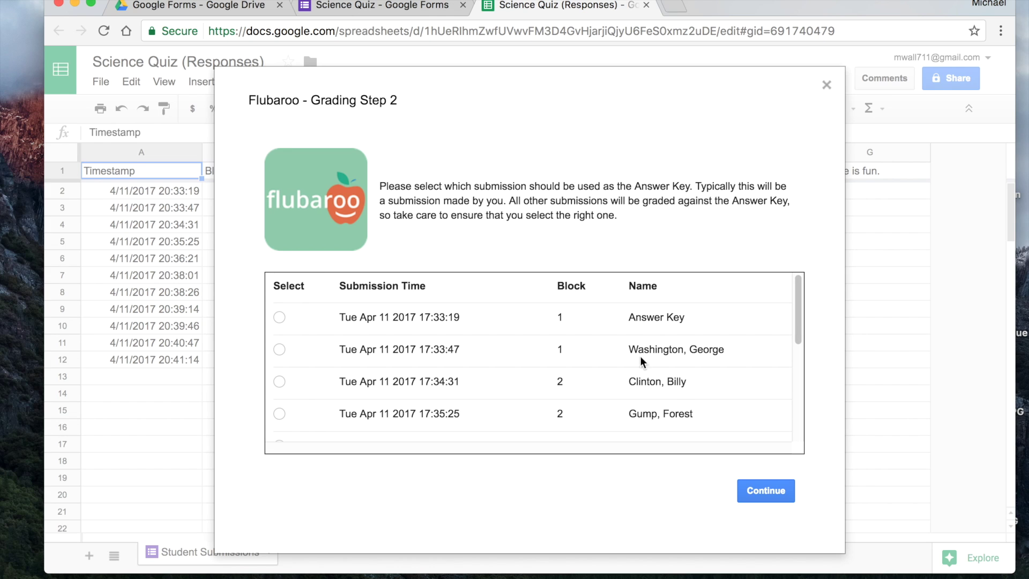
Select the 'Answer Key' submission as the grading key and run grading
scroll(628, 387, down, 5)
scroll(629, 387, up, 5)
click(279, 317)
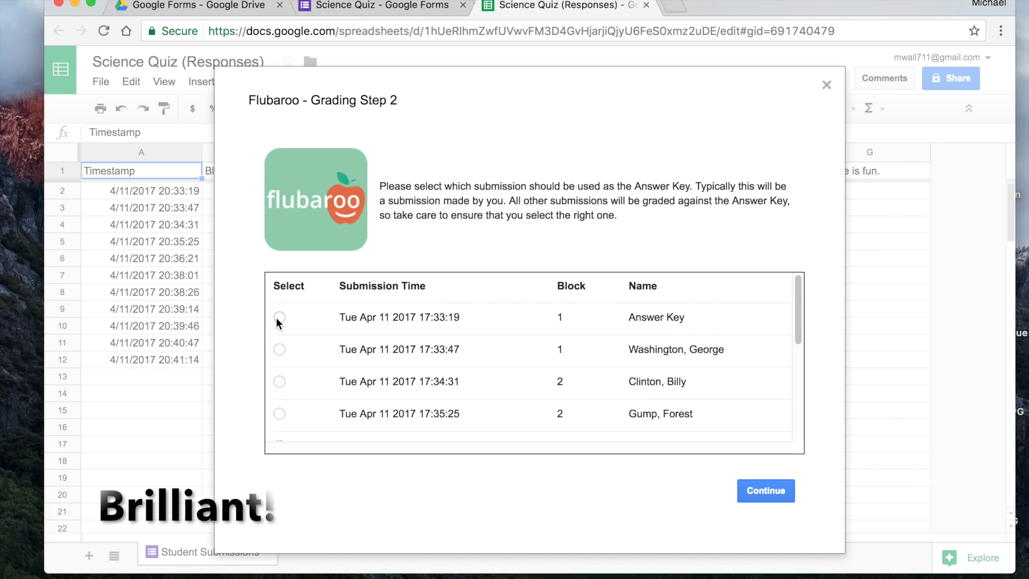
click(774, 493)
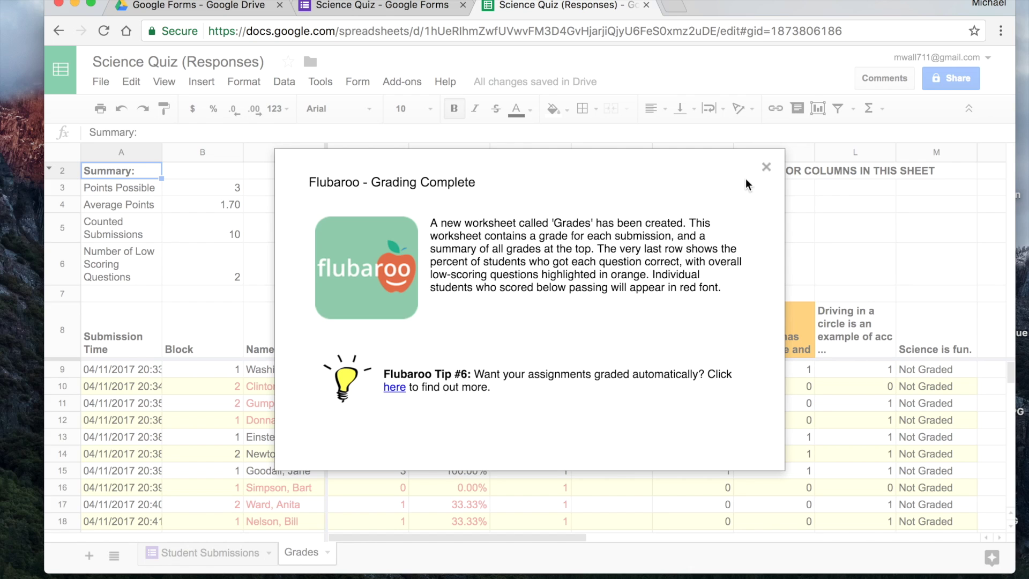
Dismiss the Grading Complete message and review each submission's total points and percent on Grades
click(766, 167)
scroll(501, 269, down, 1)
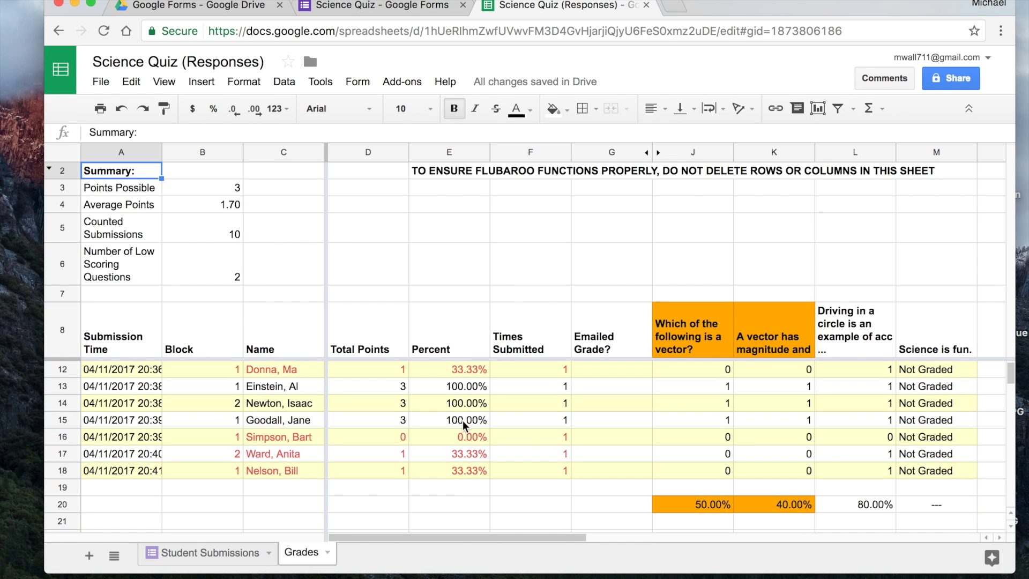
scroll(462, 420, up, 1)
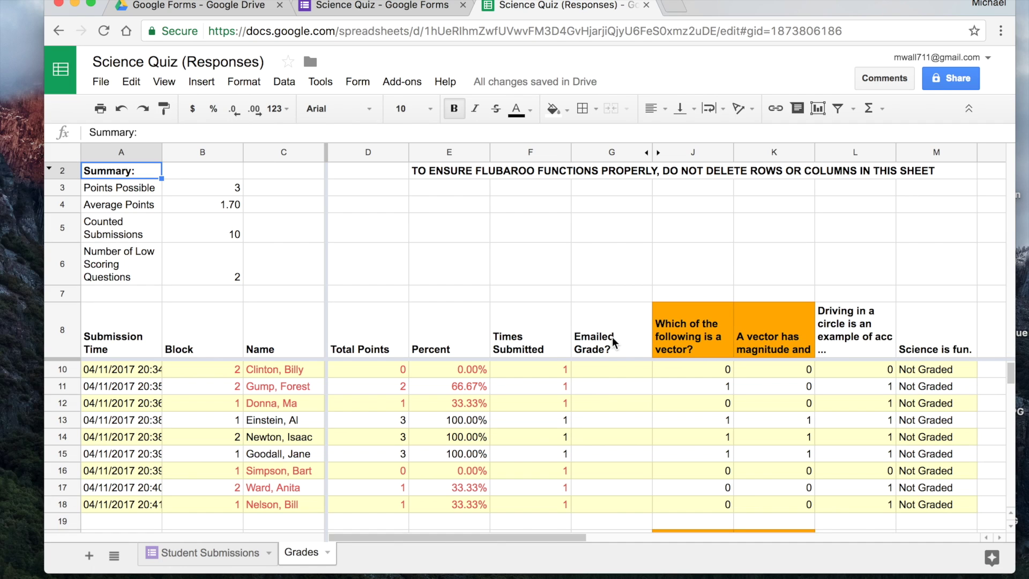
click(398, 82)
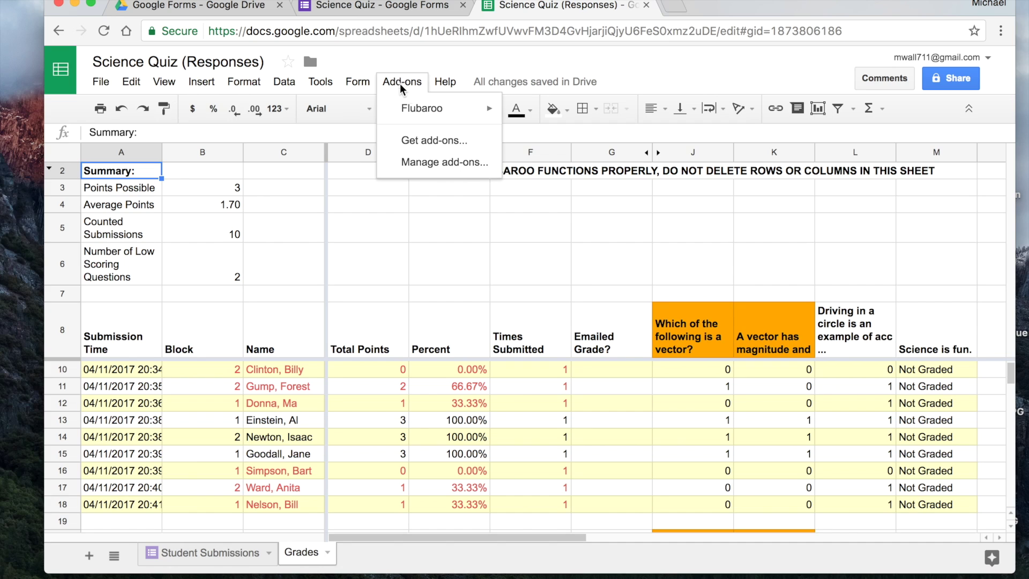
mouse_move(429, 109)
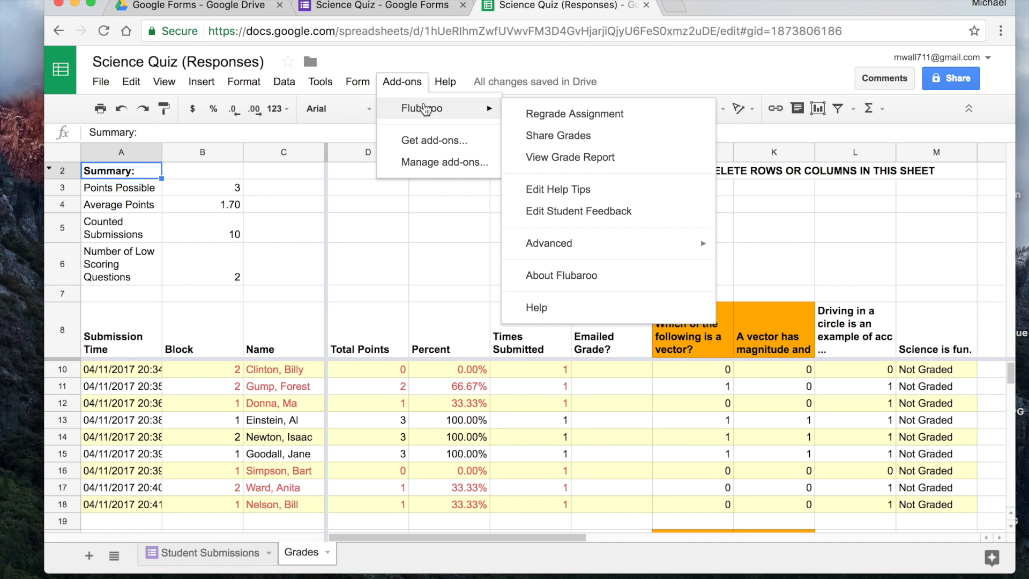
click(558, 137)
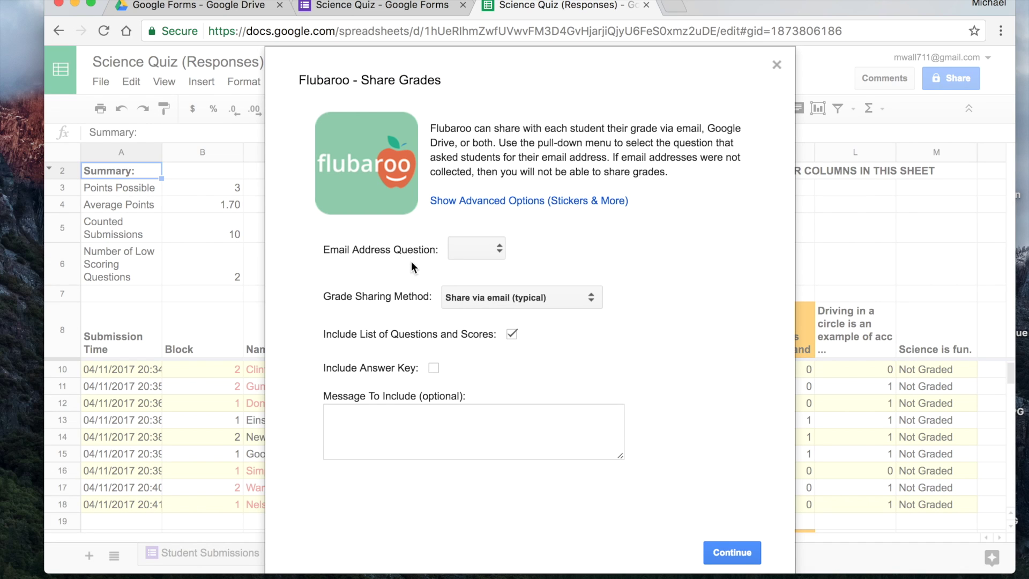
click(482, 250)
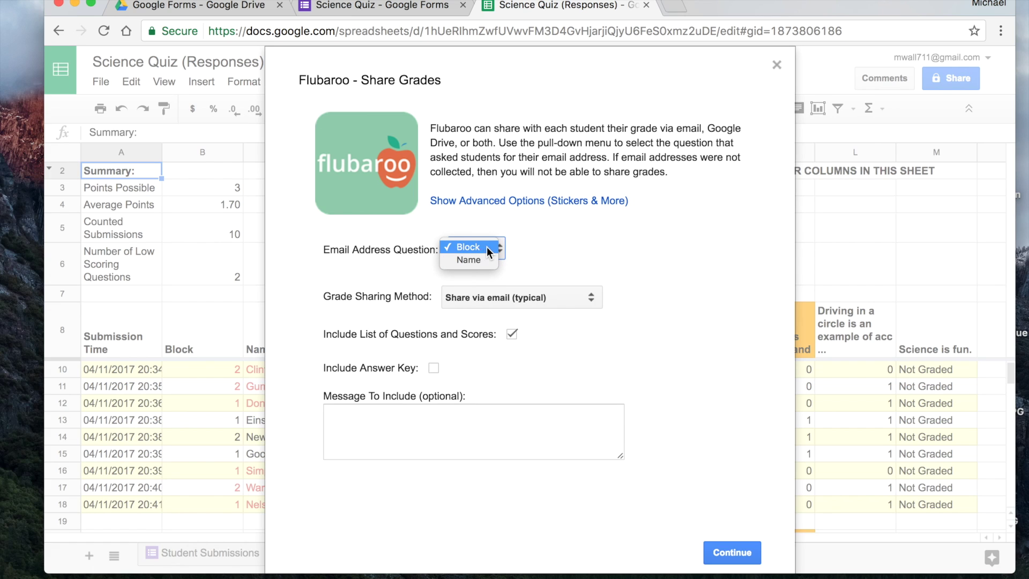
click(586, 234)
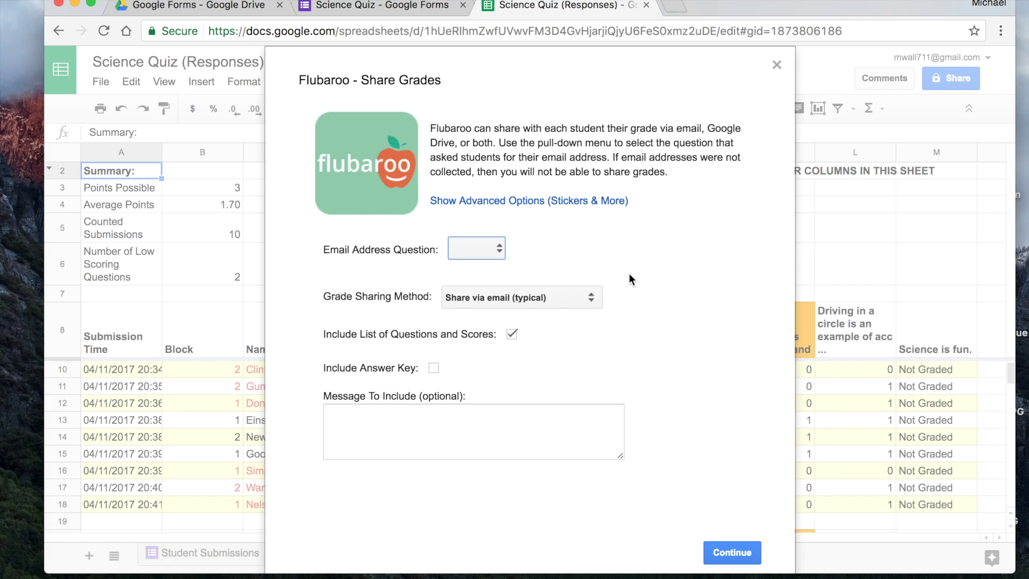
click(433, 367)
click(394, 423)
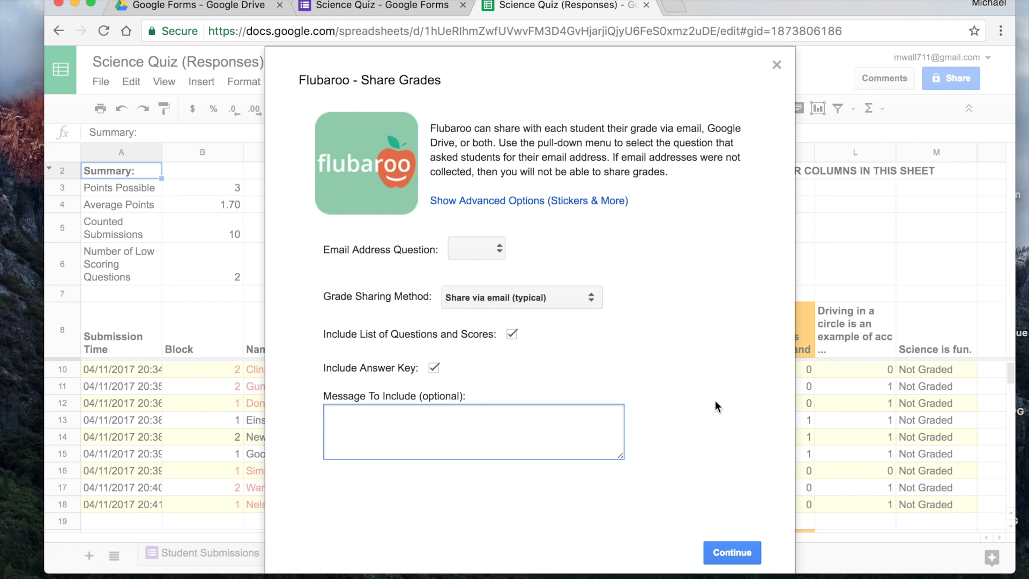
click(776, 65)
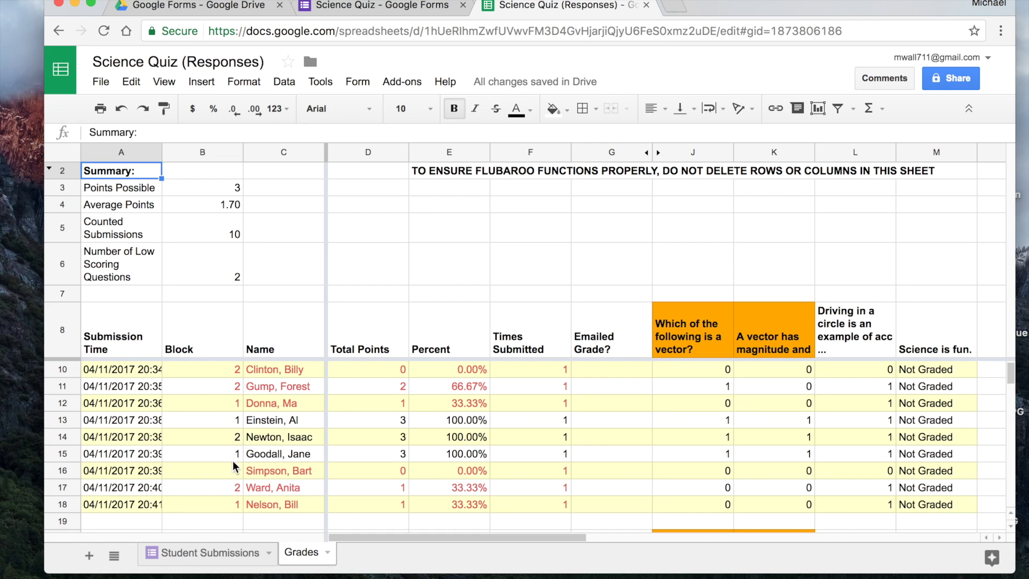
Duplicate the Grades sheet to create 'Copy of Grades'
click(328, 553)
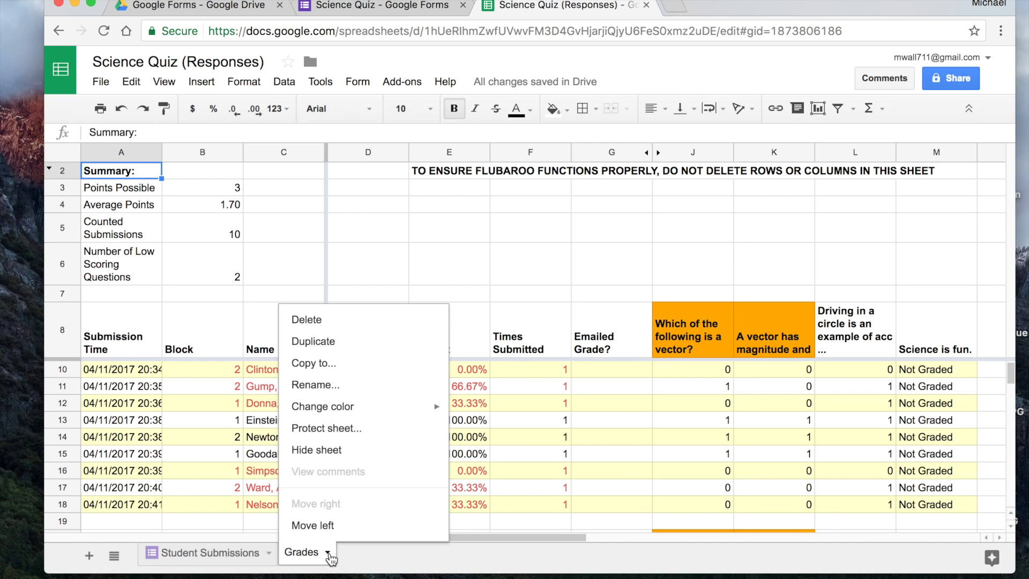
click(336, 346)
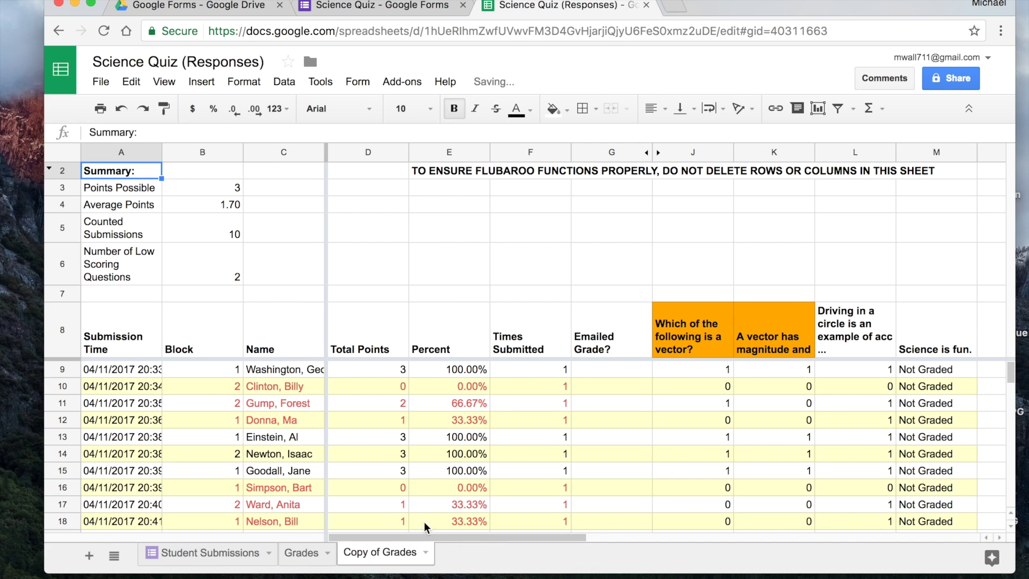
click(426, 553)
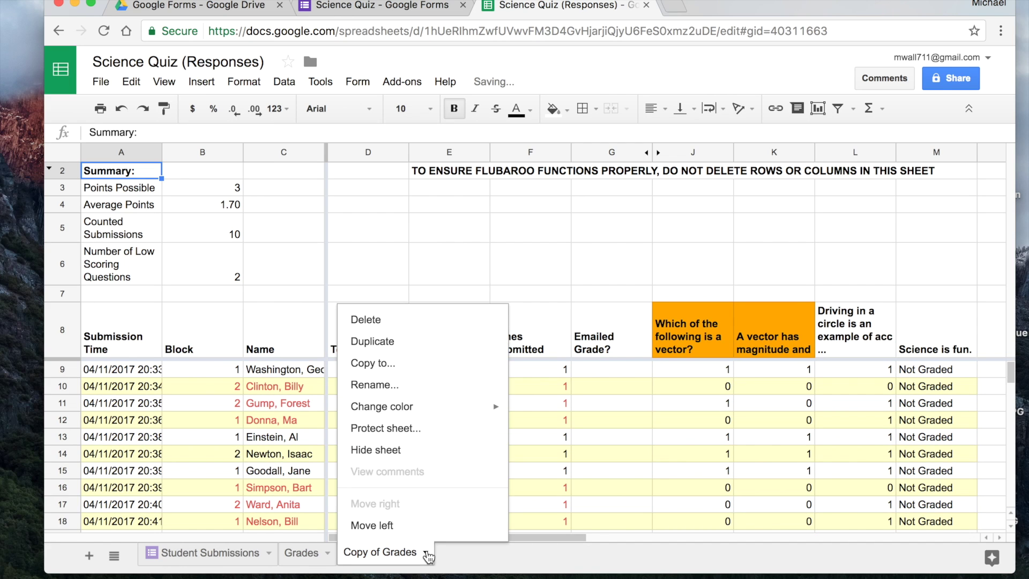
Duplicate 'Copy of Grades' again and rename 'Copy of Grades' to 'block1'
click(427, 342)
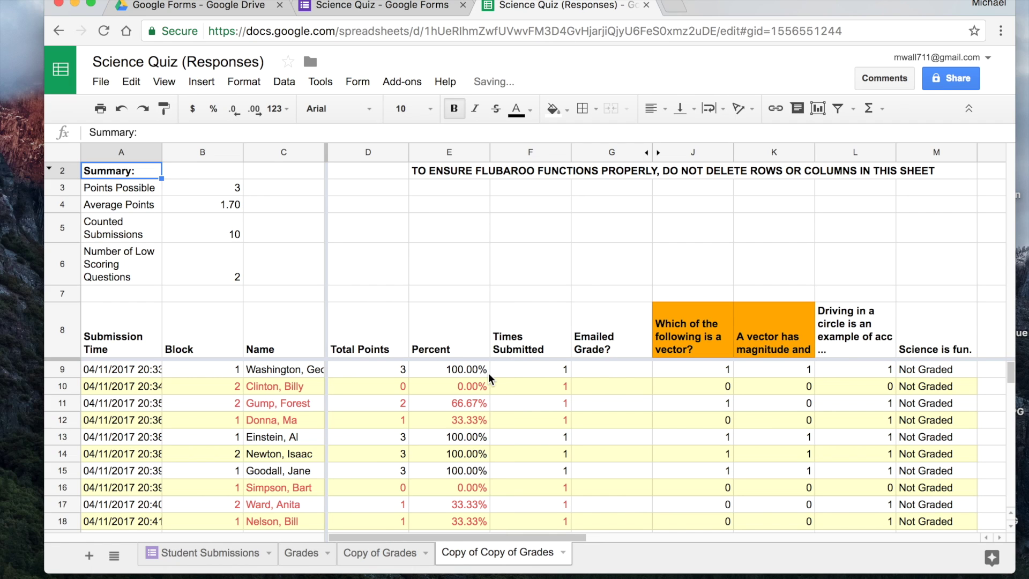
click(382, 552)
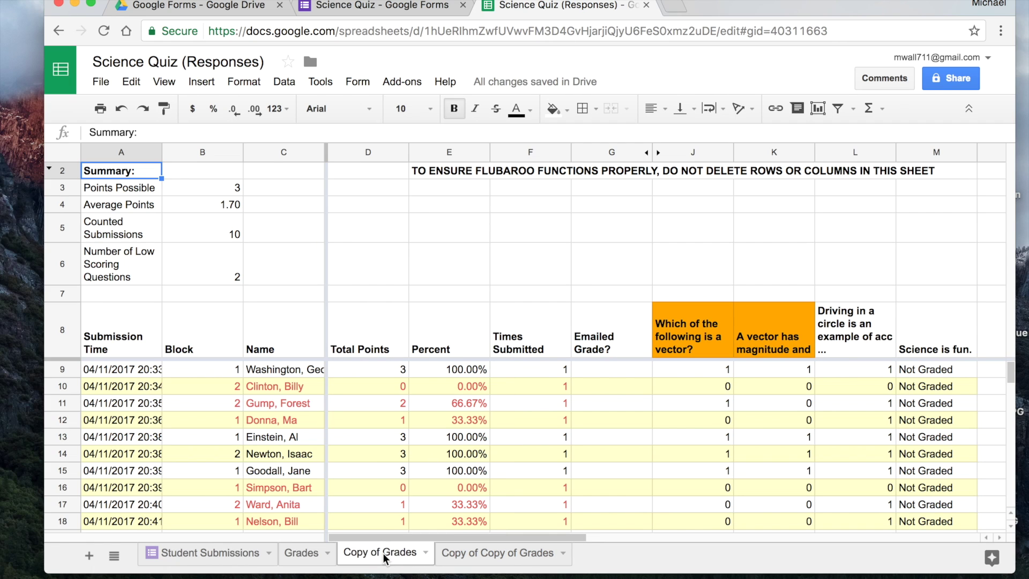
click(426, 552)
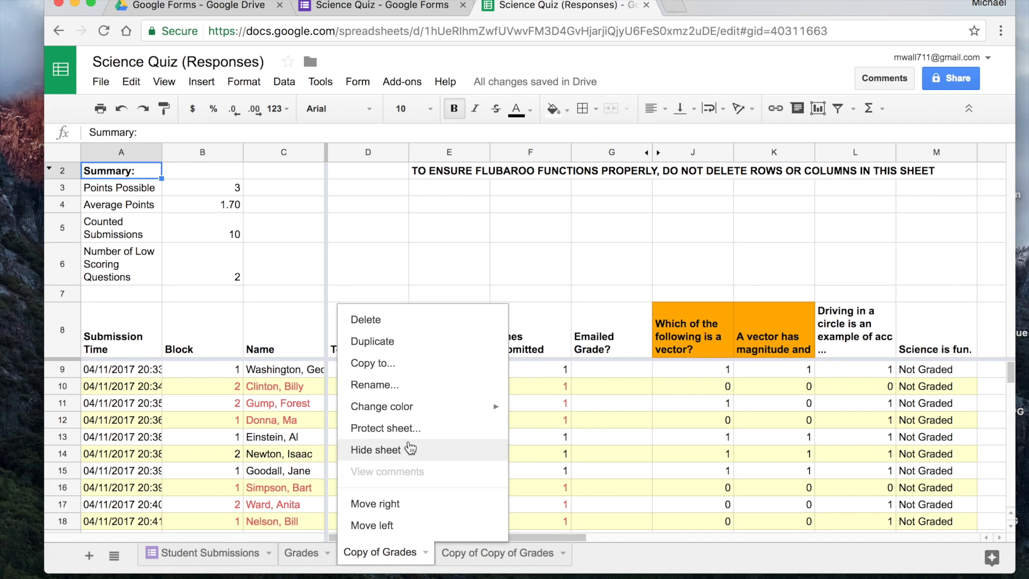
click(411, 387)
text(b)
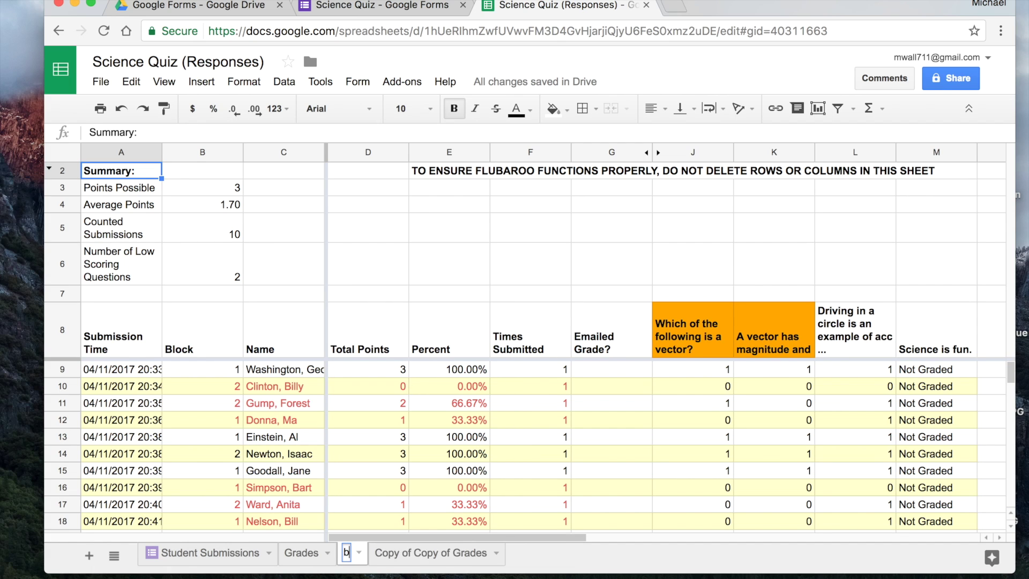
text(lock1)
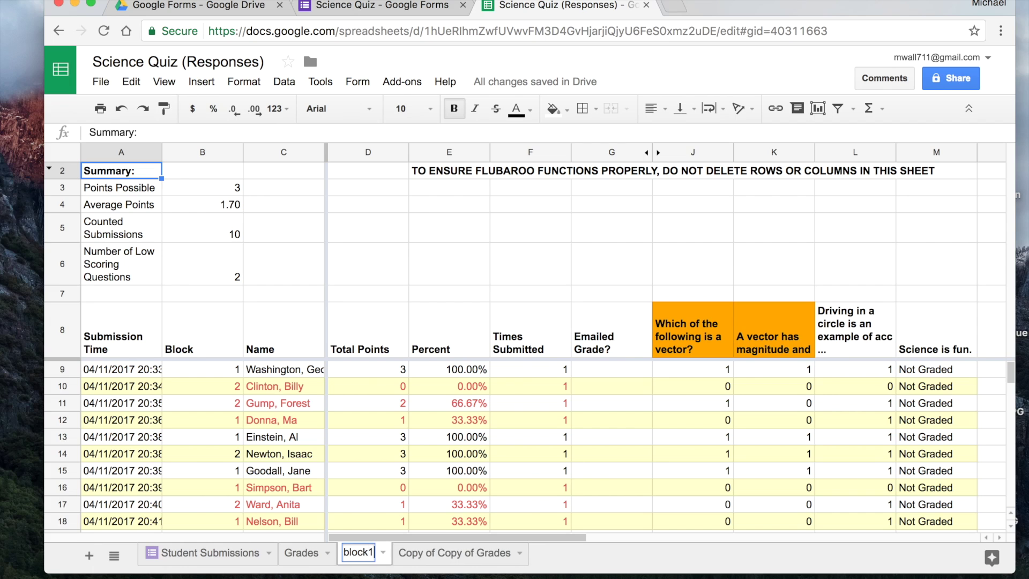
key(Return)
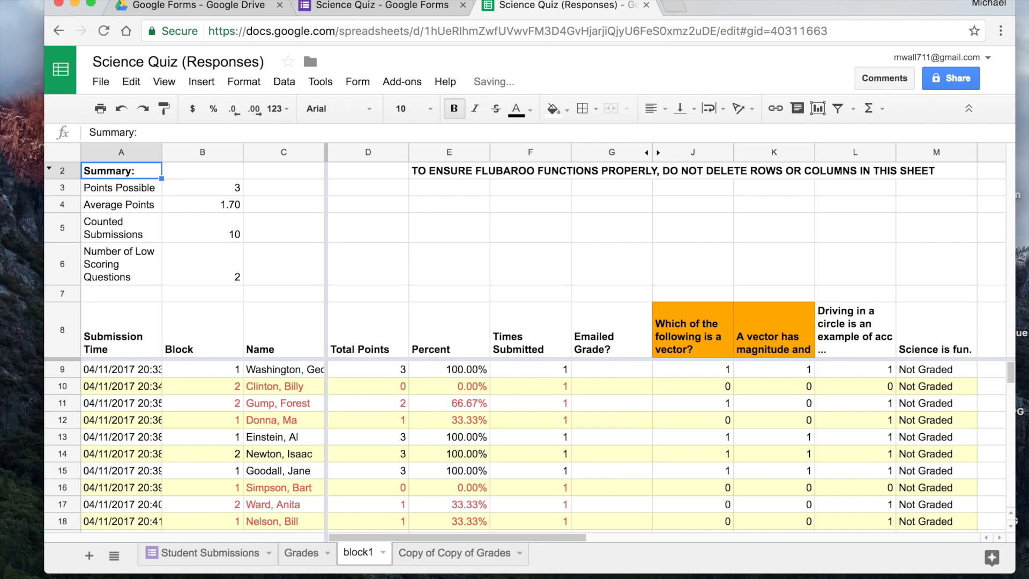
Rename 'Copy of Copy of Grades' to 'block2', then return to the block1 sheet
click(518, 553)
click(520, 553)
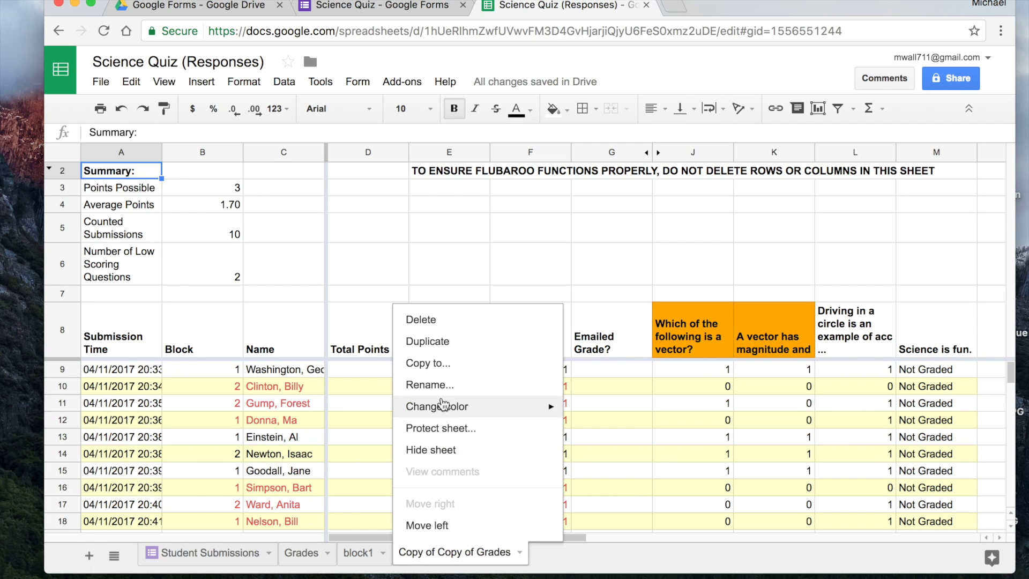
click(429, 384)
text(block)
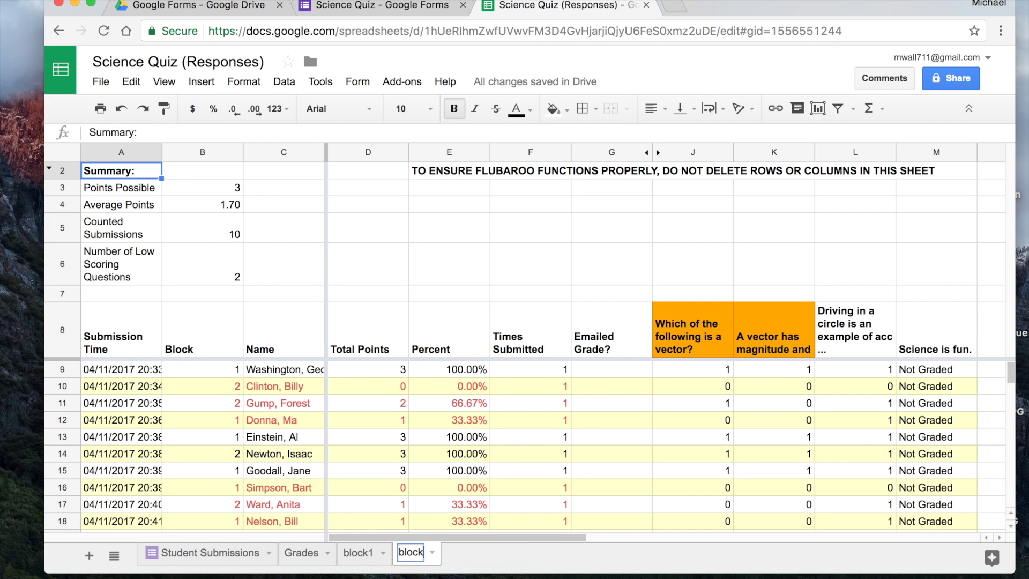
text(2)
key(Return)
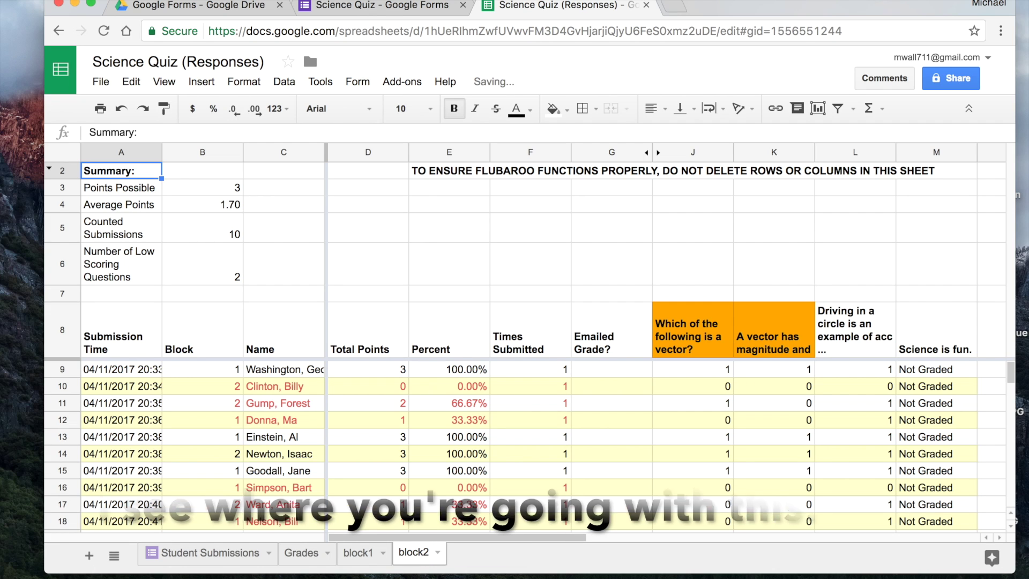
click(359, 553)
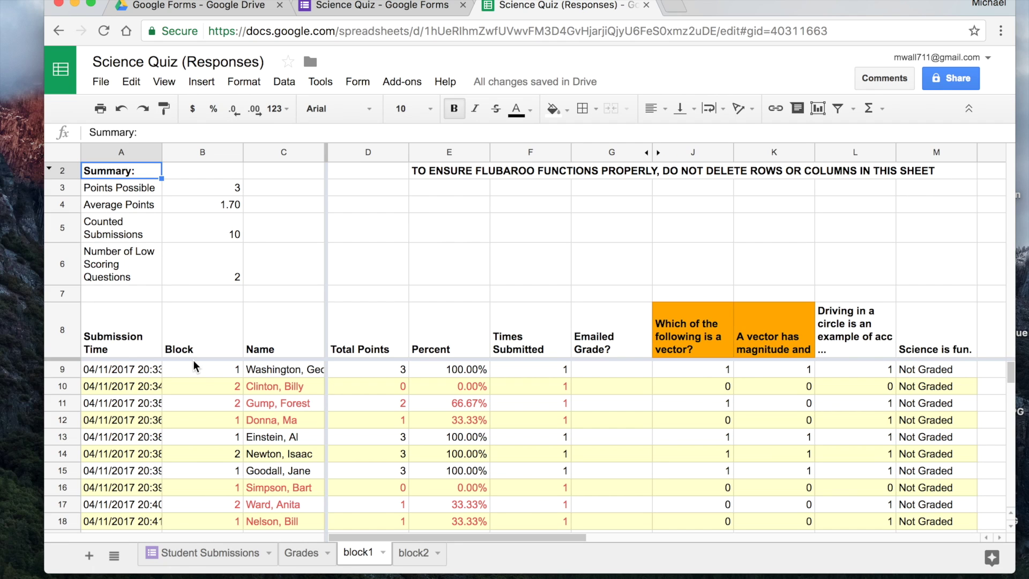
click(63, 386)
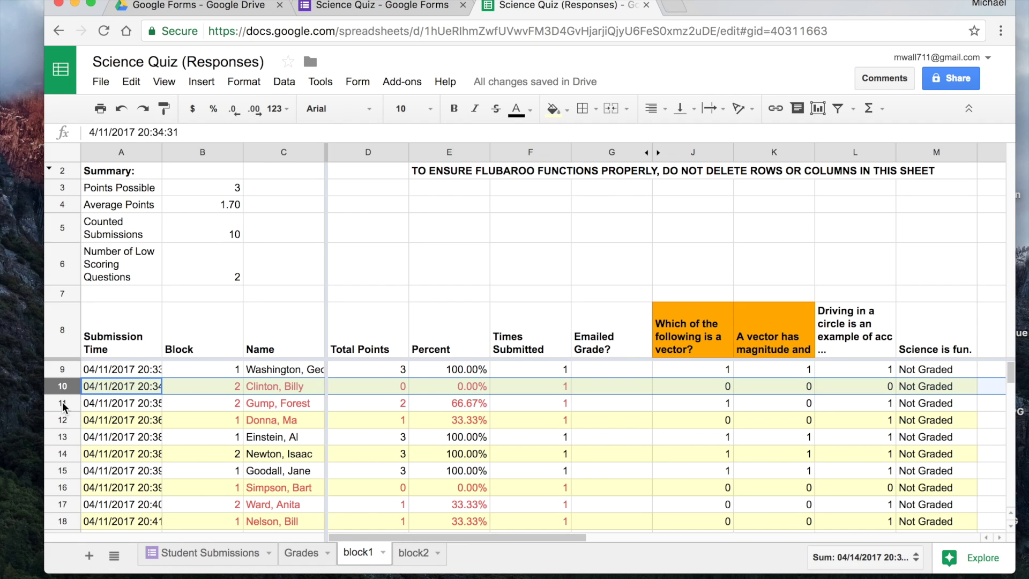
On block1, delete the block 2 submission rows 10, 11, 14 and 17
super+click(63, 402)
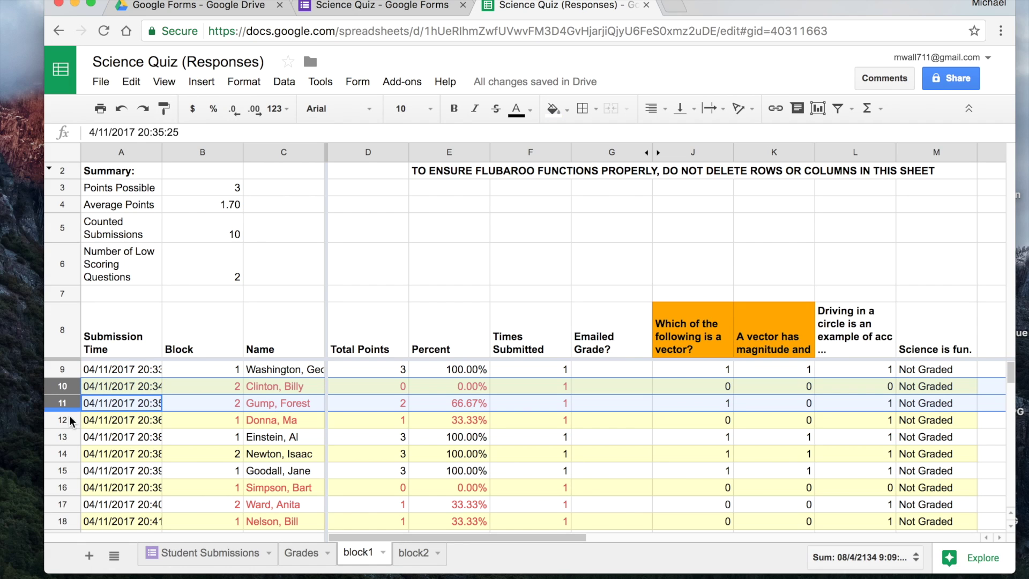
super+click(66, 453)
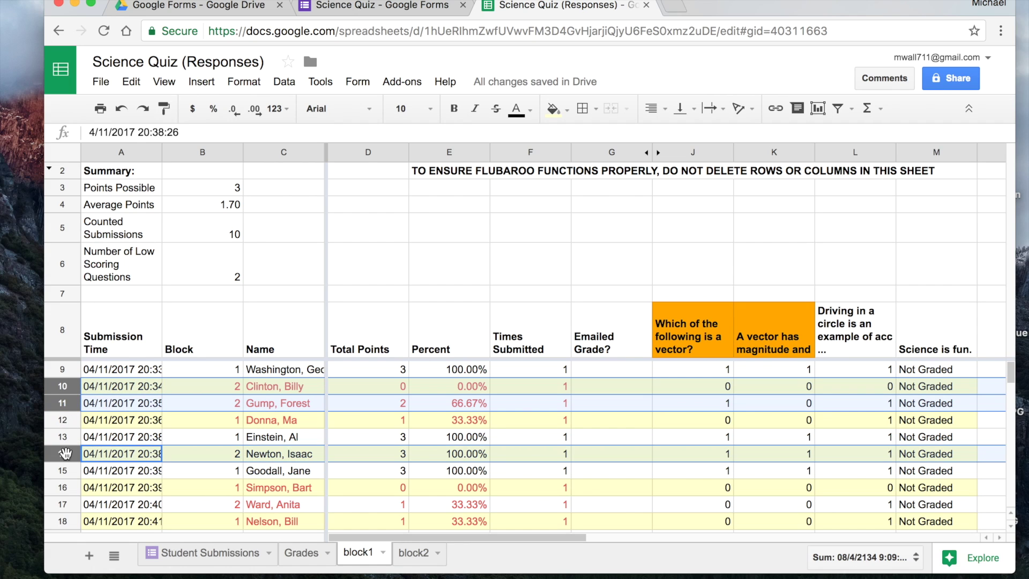
super+click(68, 503)
right_click(69, 504)
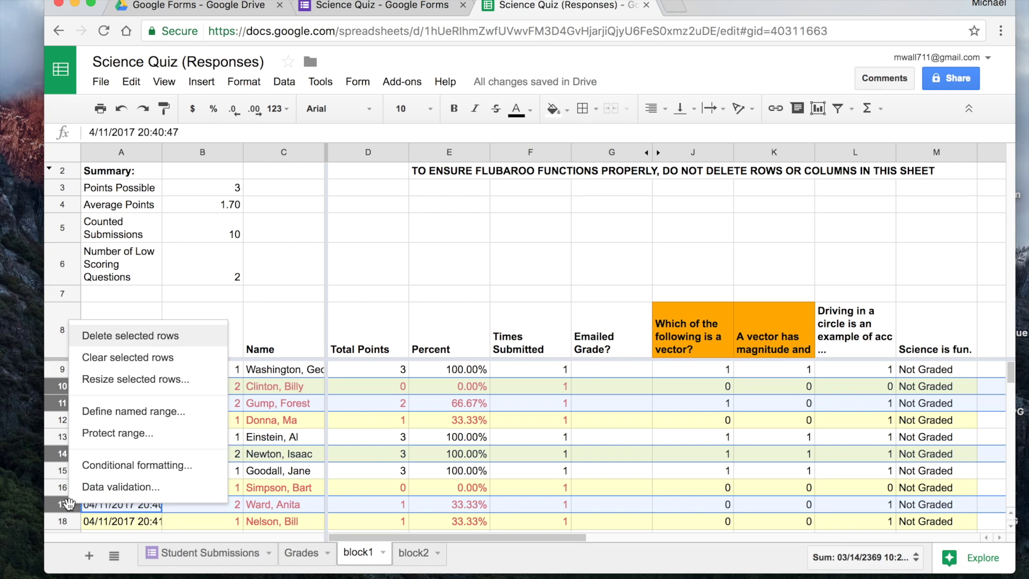
click(131, 337)
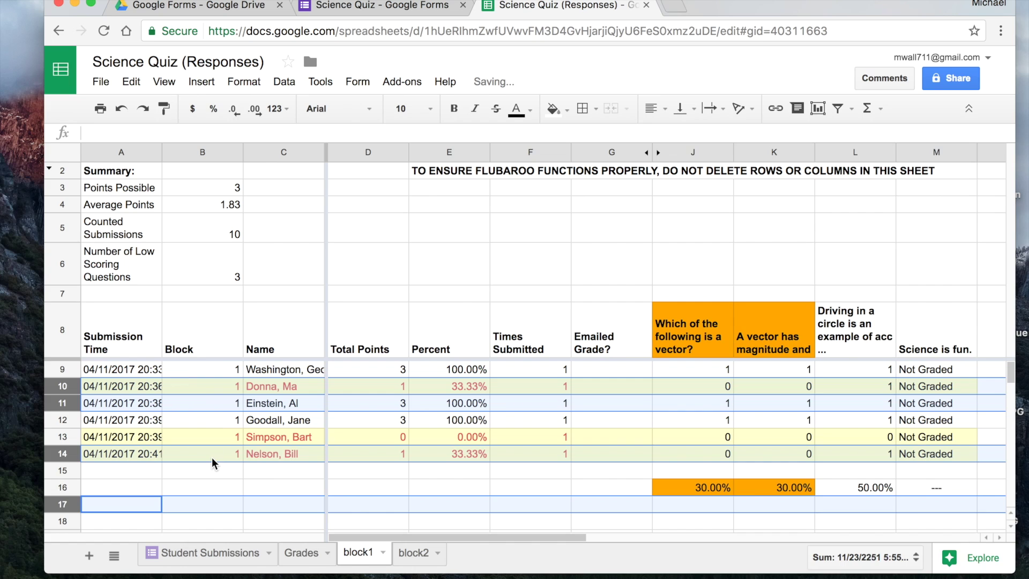
click(211, 458)
On block2, delete the block 1 submission rows 9, 12, 13, 15, 16 and 18
click(414, 552)
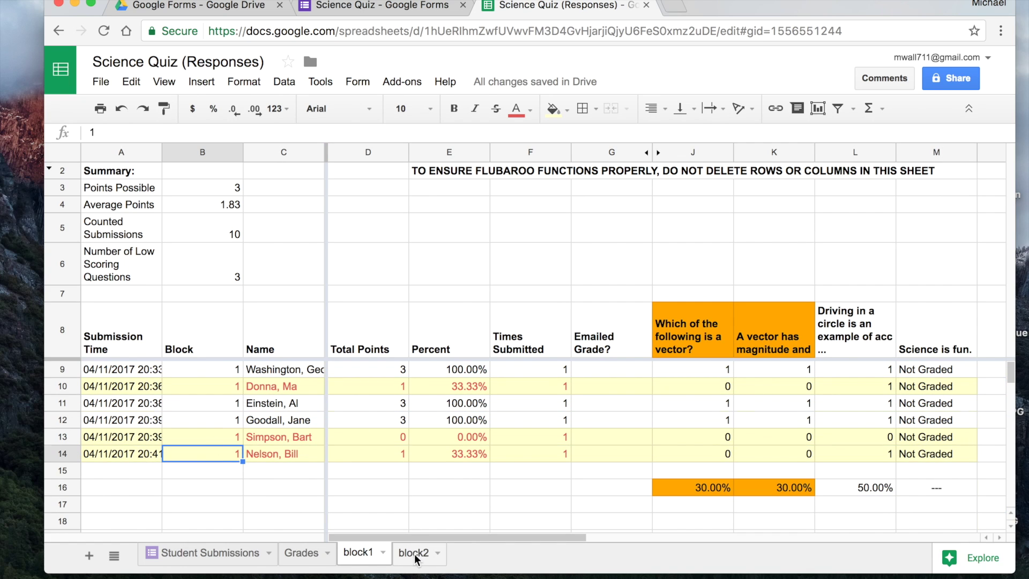
click(62, 369)
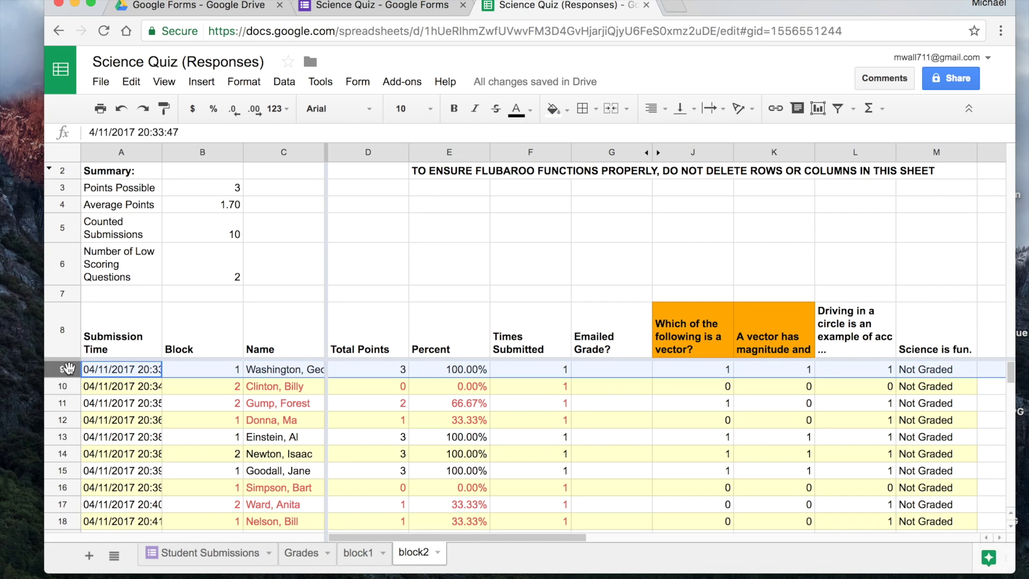
drag(62, 369, 73, 398)
super+click(63, 420)
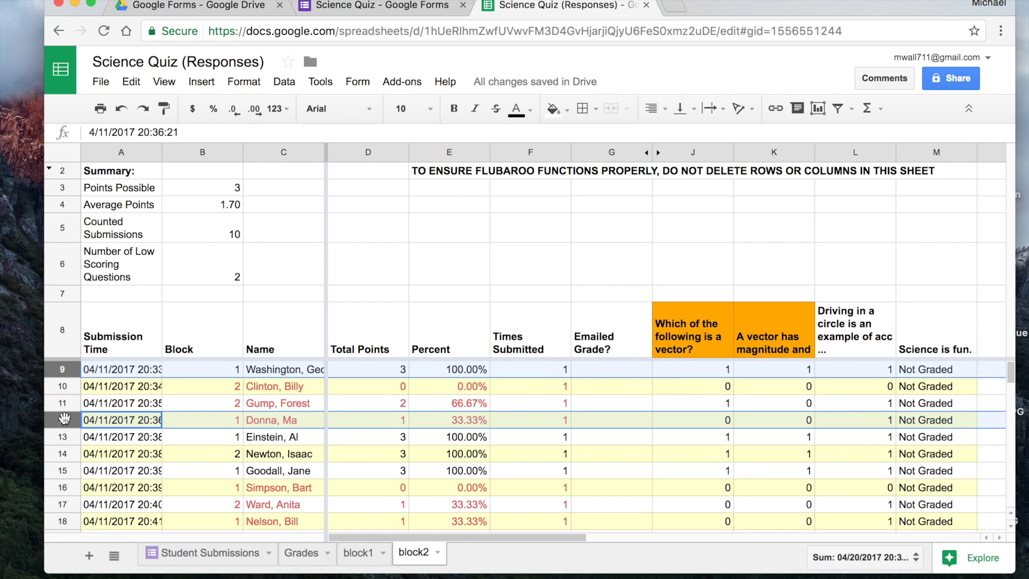
super+click(64, 436)
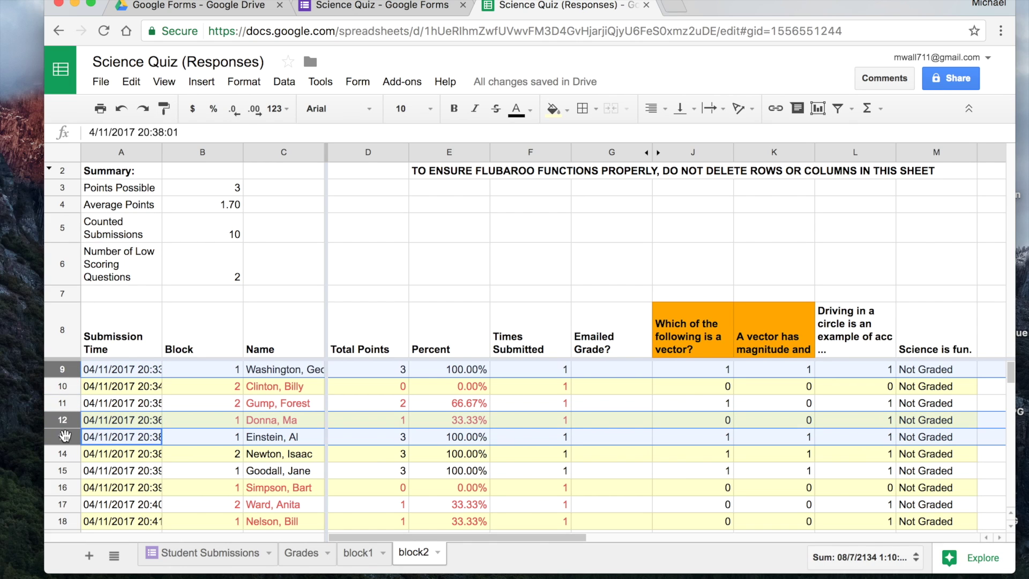
super+click(69, 470)
super+click(69, 484)
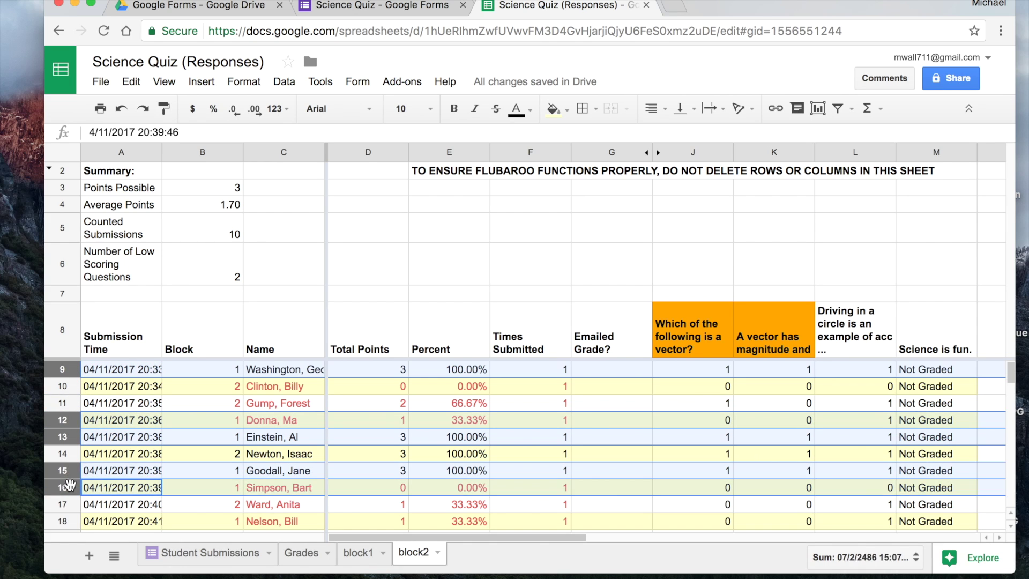
super+click(65, 521)
right_click(66, 521)
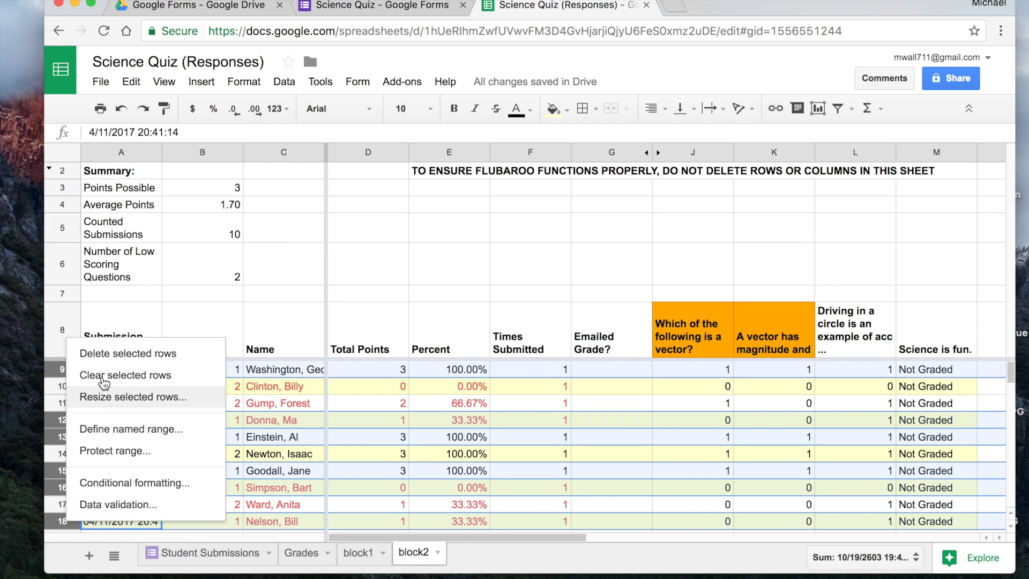
click(118, 354)
click(257, 453)
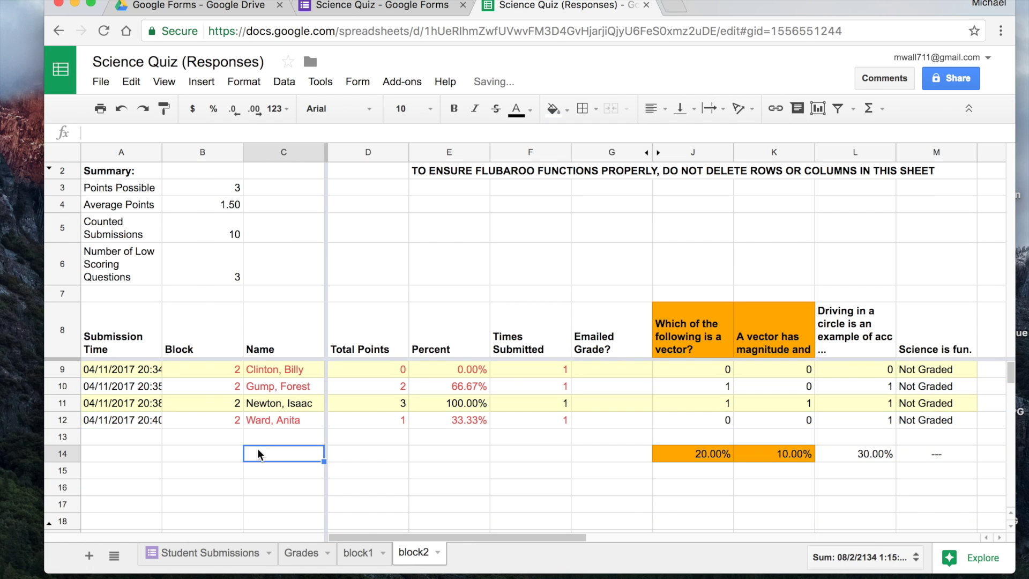
click(363, 554)
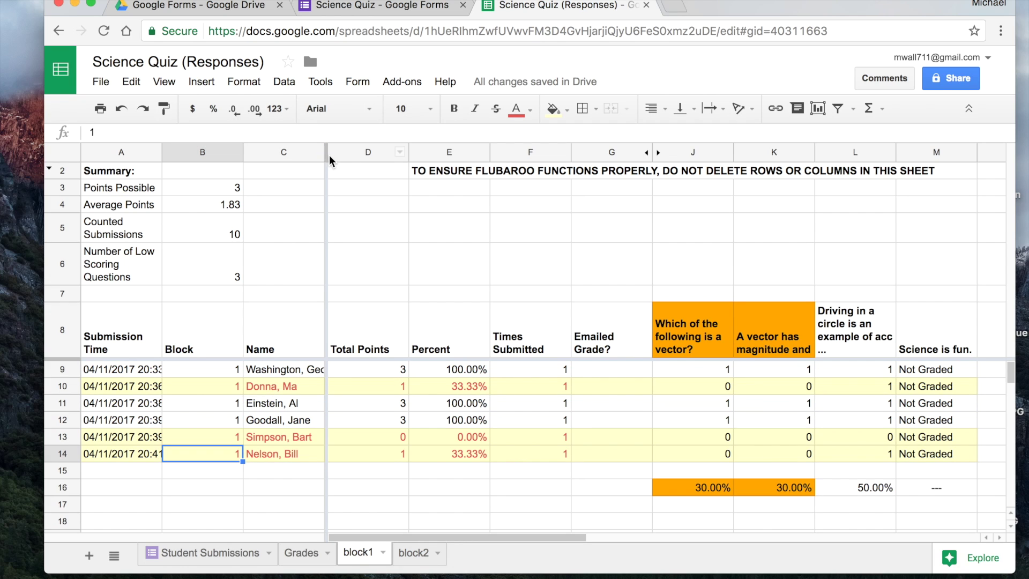
On block1, widen the Name column, narrow Total Points, and sort the sheet A→Z by name
drag(324, 156, 355, 156)
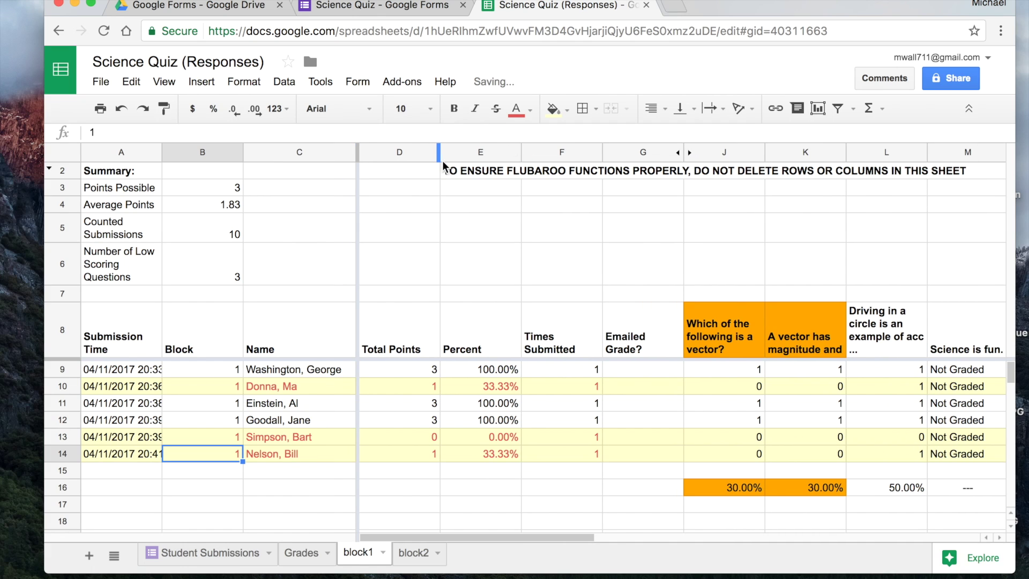
drag(439, 156, 403, 156)
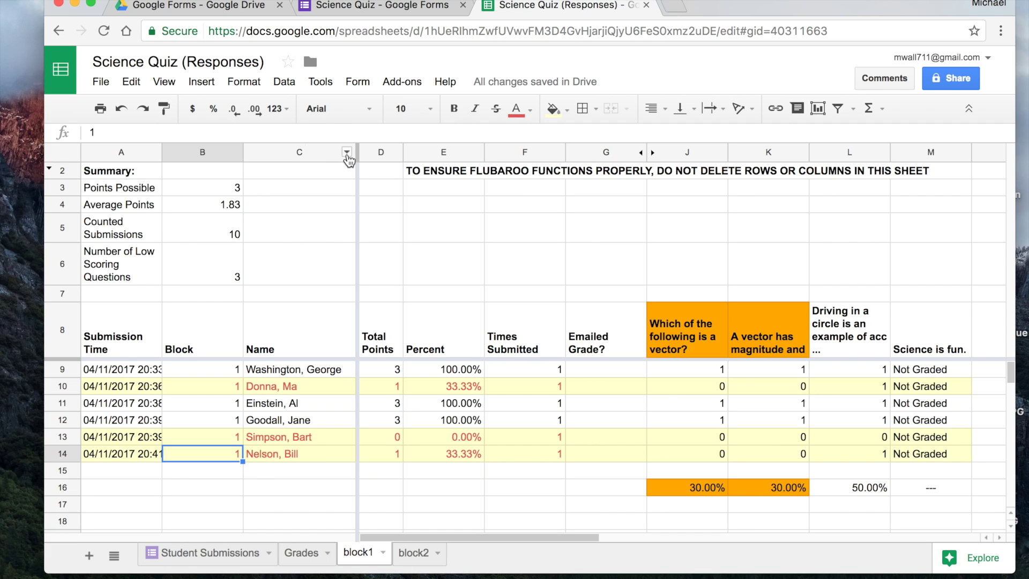
click(347, 153)
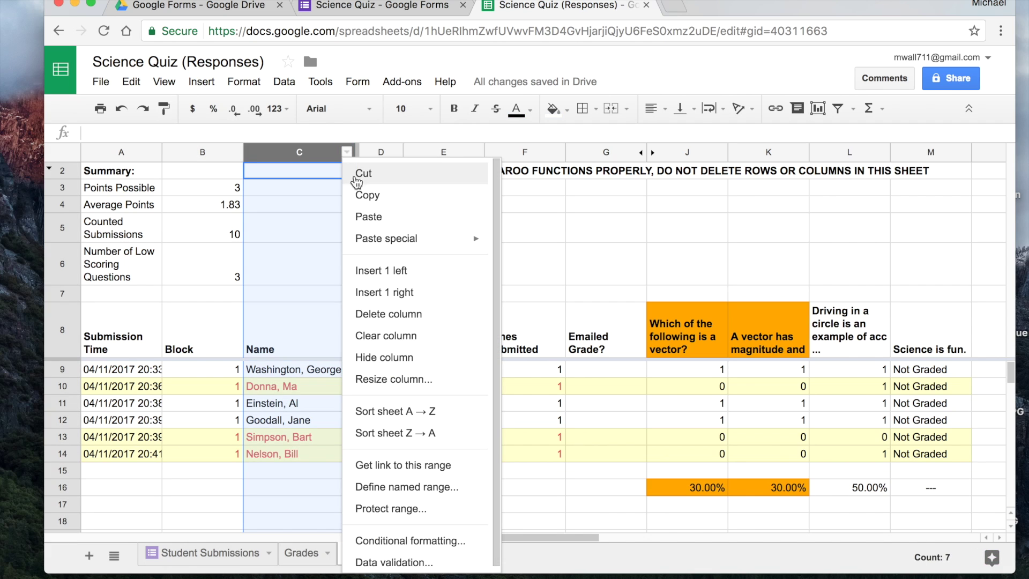
click(413, 417)
click(218, 491)
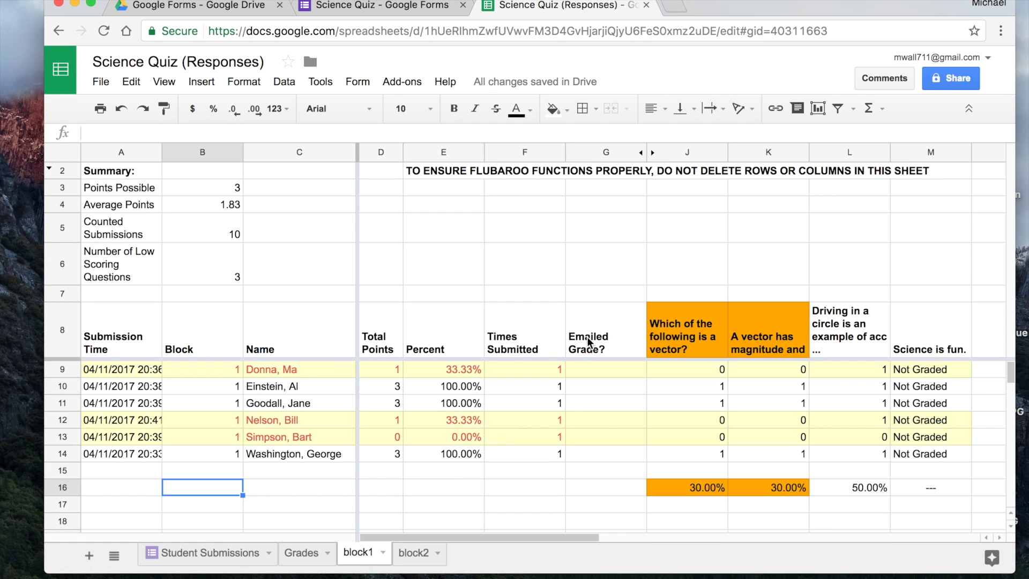
click(414, 553)
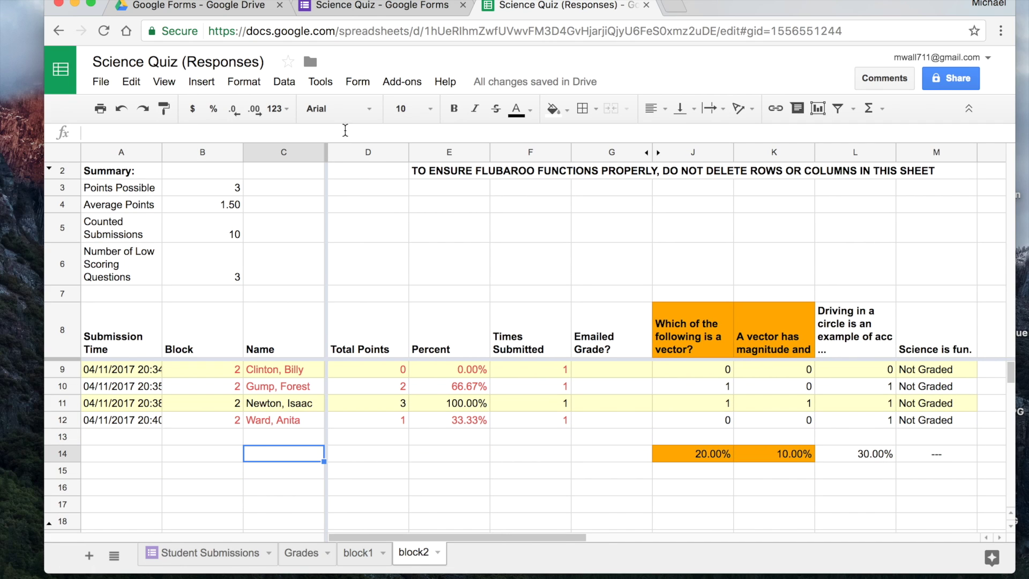
Sort the block2 sheet A→Z by the Name column
click(317, 155)
click(317, 155)
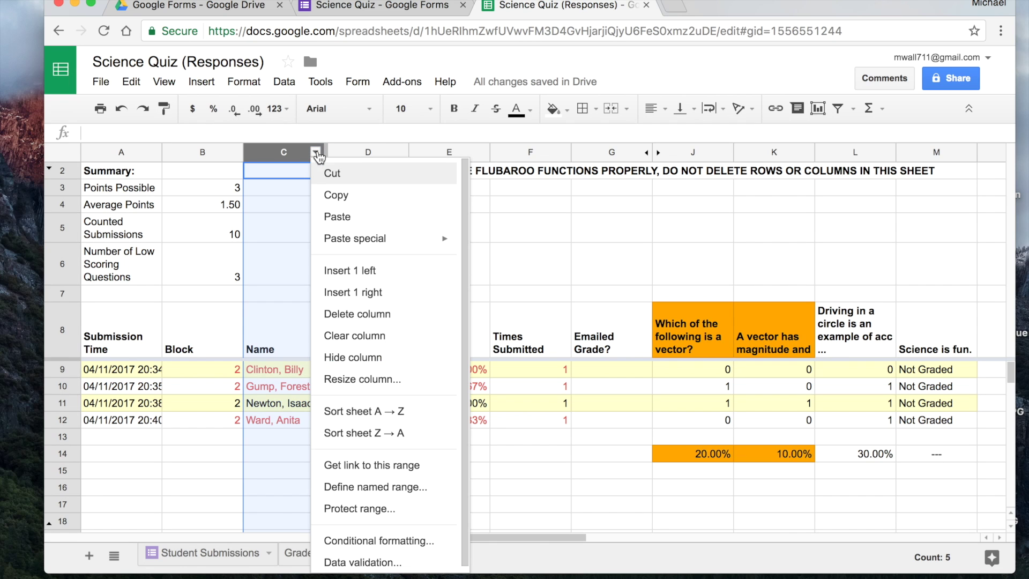
click(387, 414)
click(214, 450)
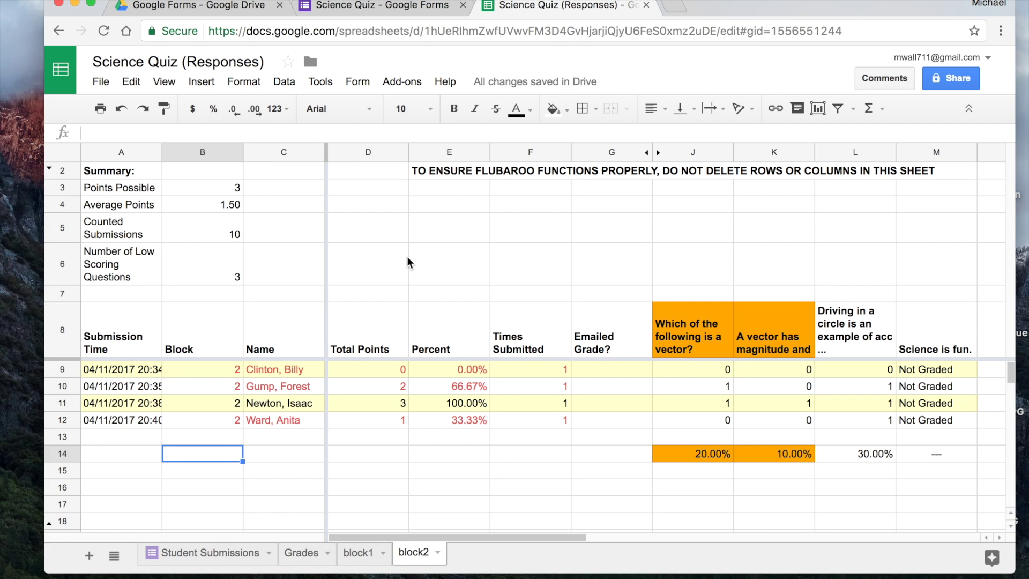
Open the Set notification rules dialog to review its alert options
click(287, 84)
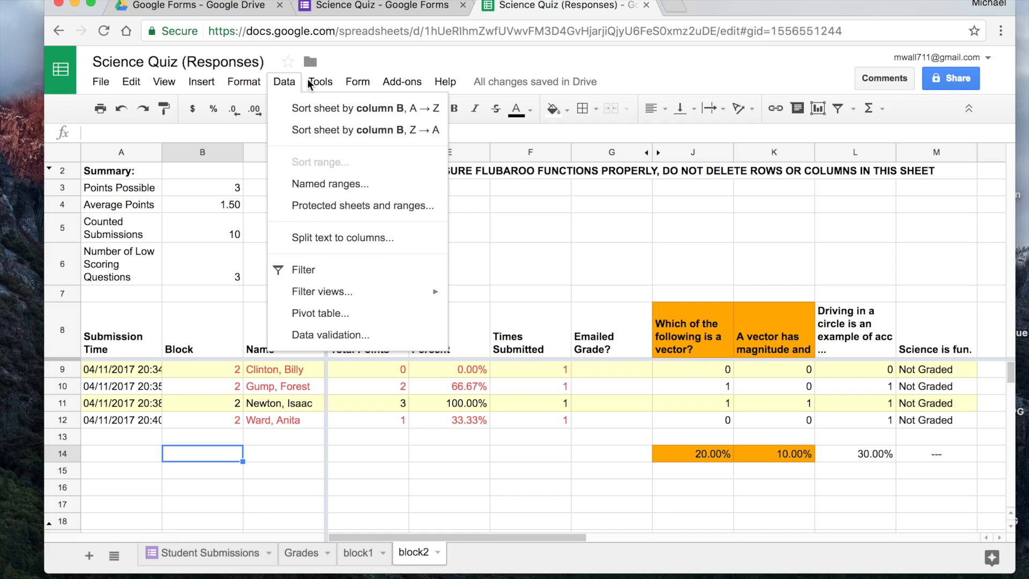
mouse_move(315, 86)
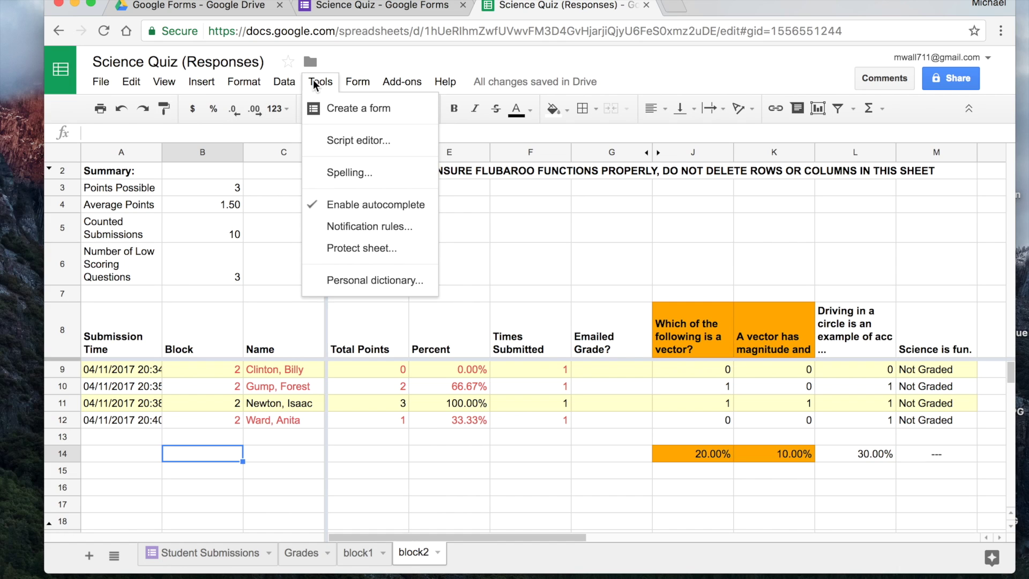
click(366, 229)
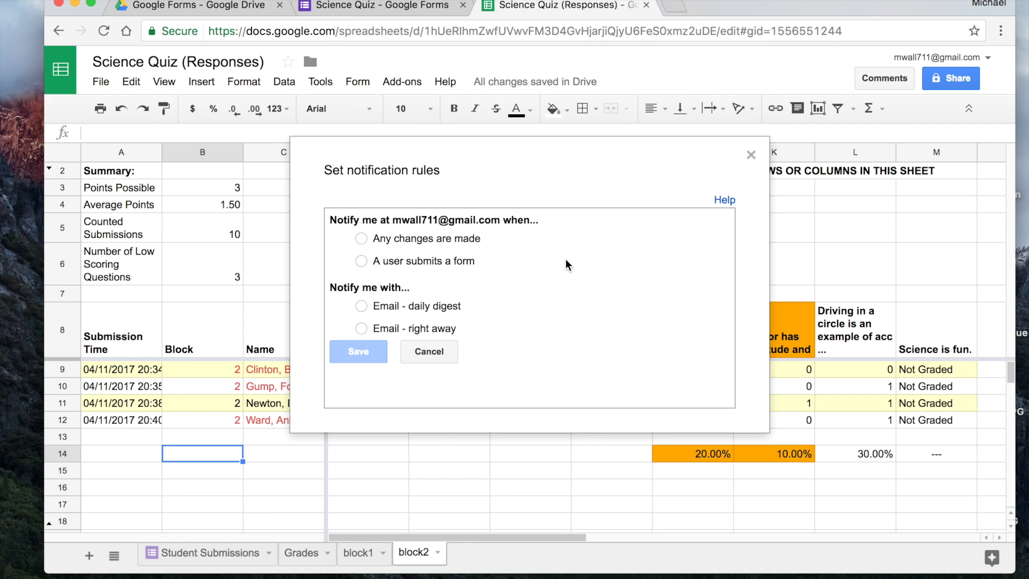
click(752, 155)
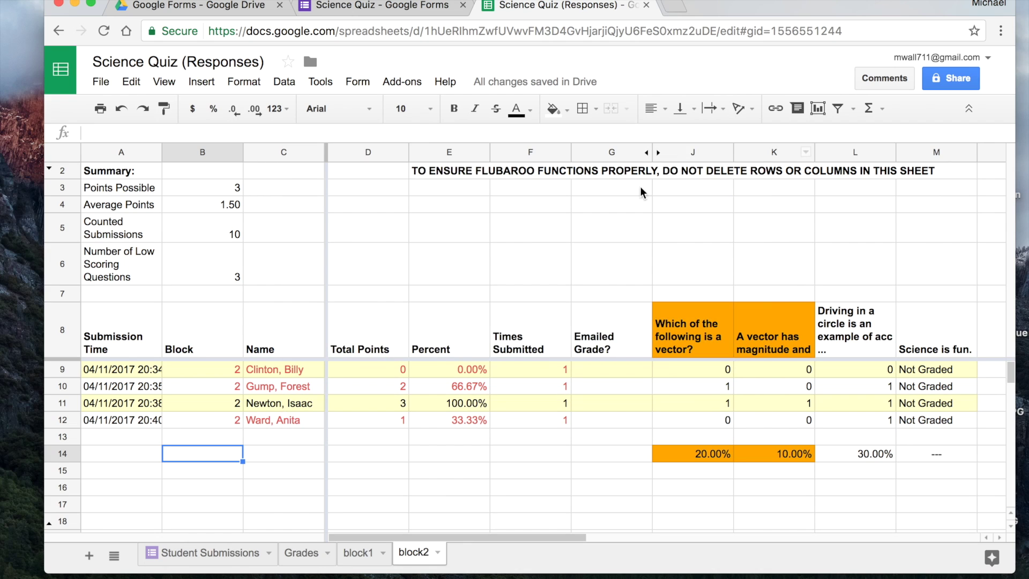